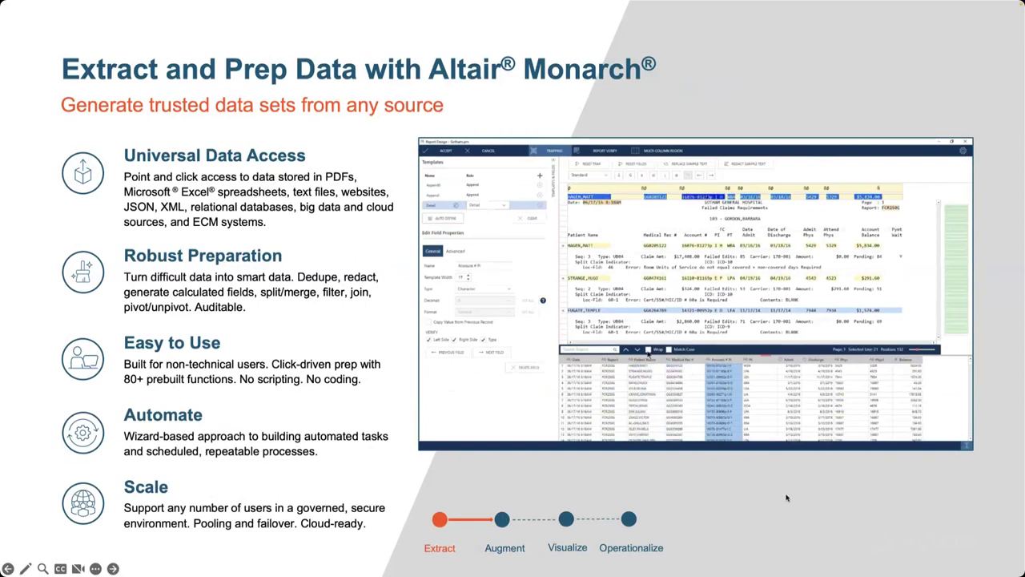
pyautogui.hotkey('ctrl', 'Up')
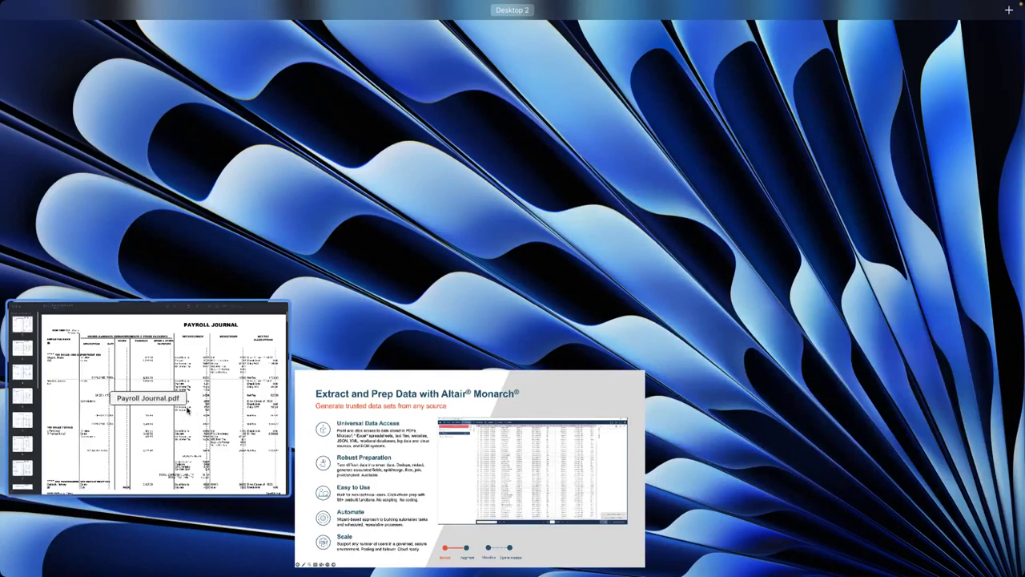
pyautogui.click(188, 410)
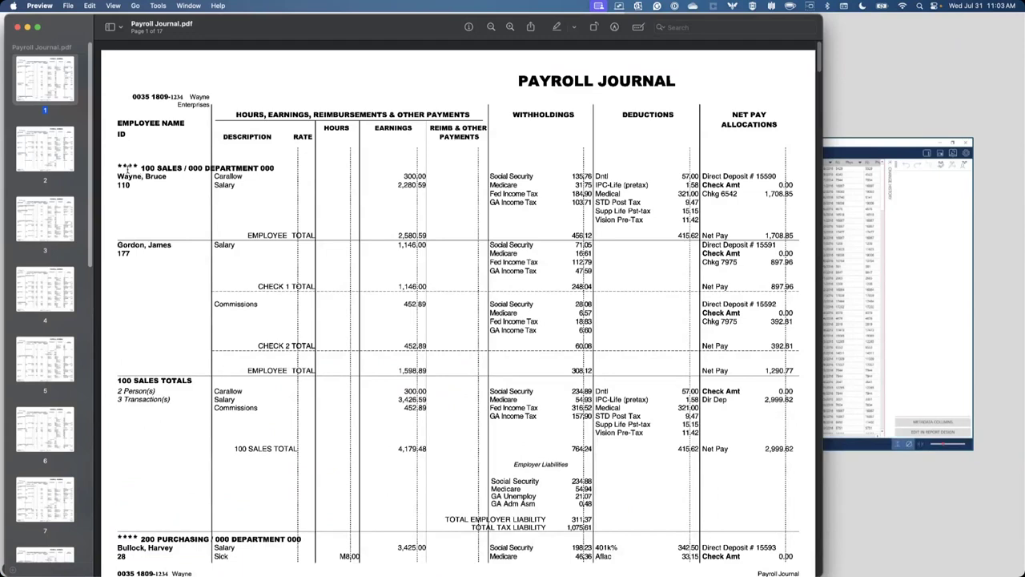
pyautogui.moveTo(110, 164); pyautogui.dragTo(253, 168)
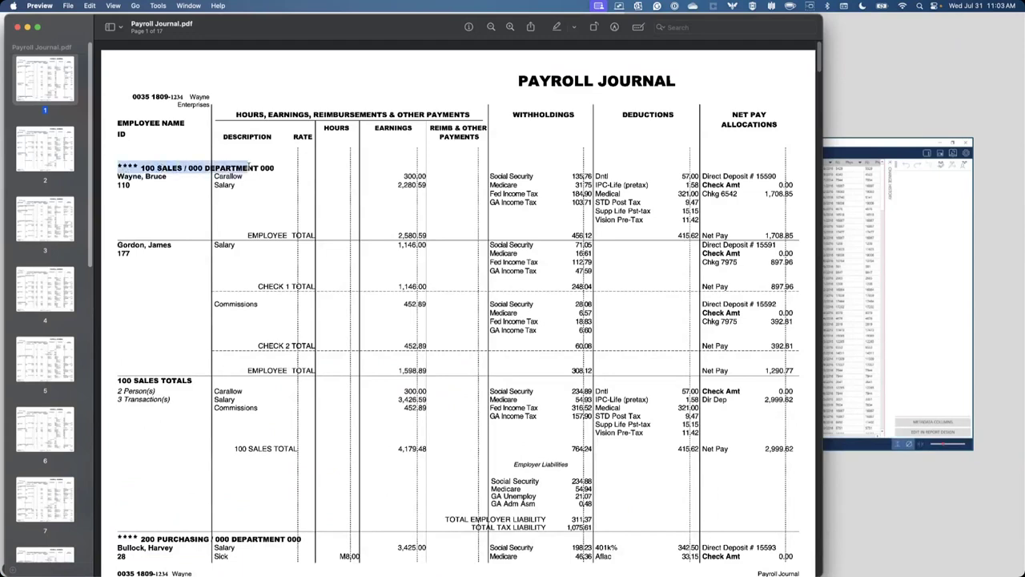
pyautogui.click(274, 166)
pyautogui.scroll(-8, 212, 195)
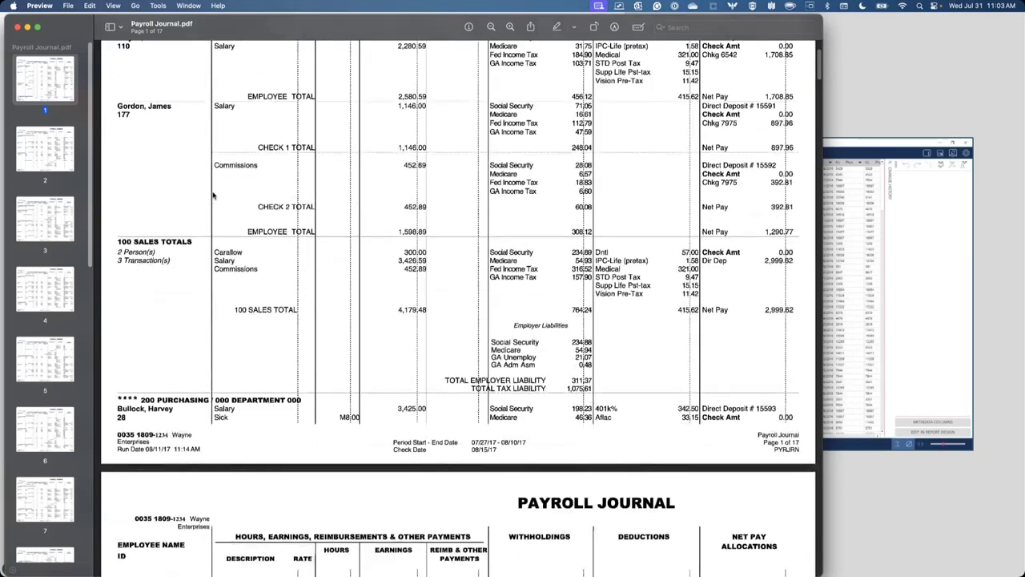
pyautogui.moveTo(119, 224); pyautogui.dragTo(252, 302)
pyautogui.scroll(-4, 252, 302)
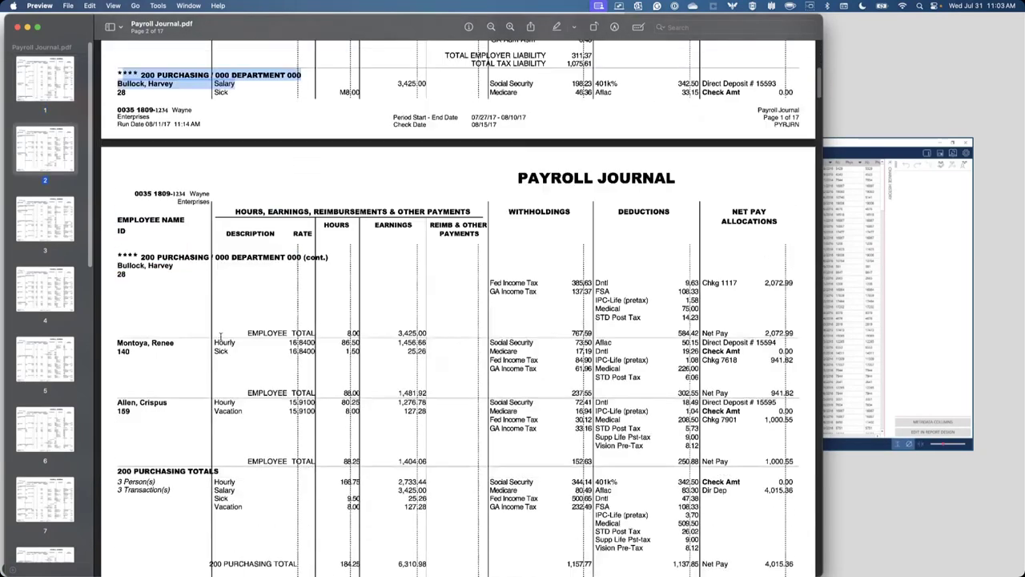
pyautogui.moveTo(137, 253); pyautogui.dragTo(303, 274)
pyautogui.scroll(-10, 302, 274)
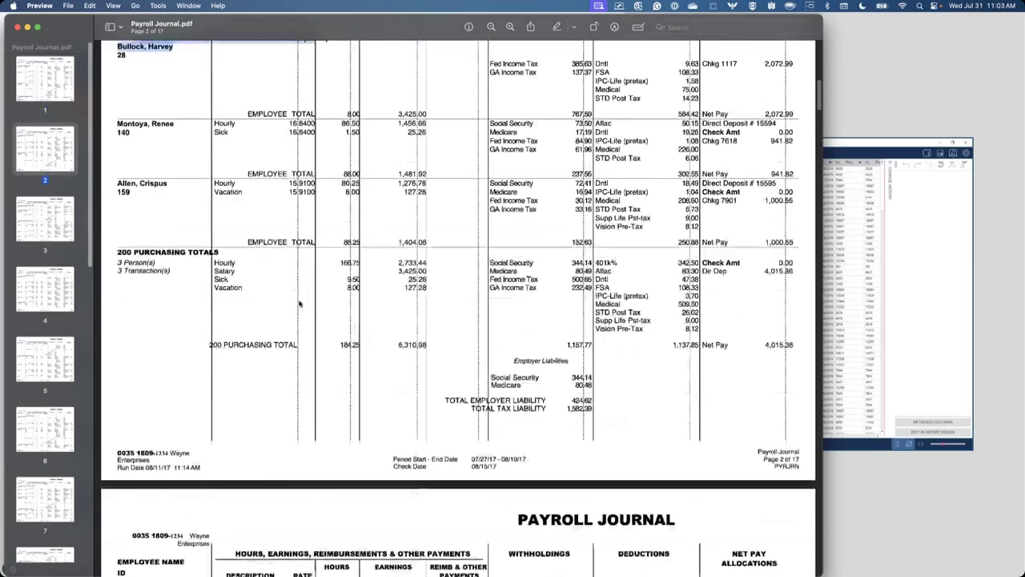
pyautogui.scroll(17, 289, 313)
pyautogui.scroll(4, 289, 313)
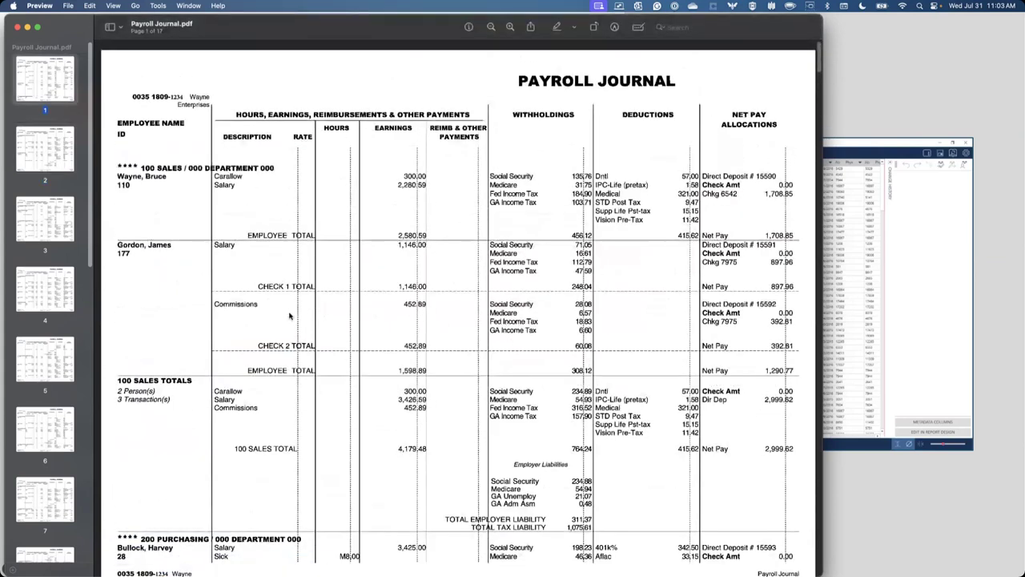
pyautogui.moveTo(122, 175); pyautogui.dragTo(146, 191)
pyautogui.click(126, 187)
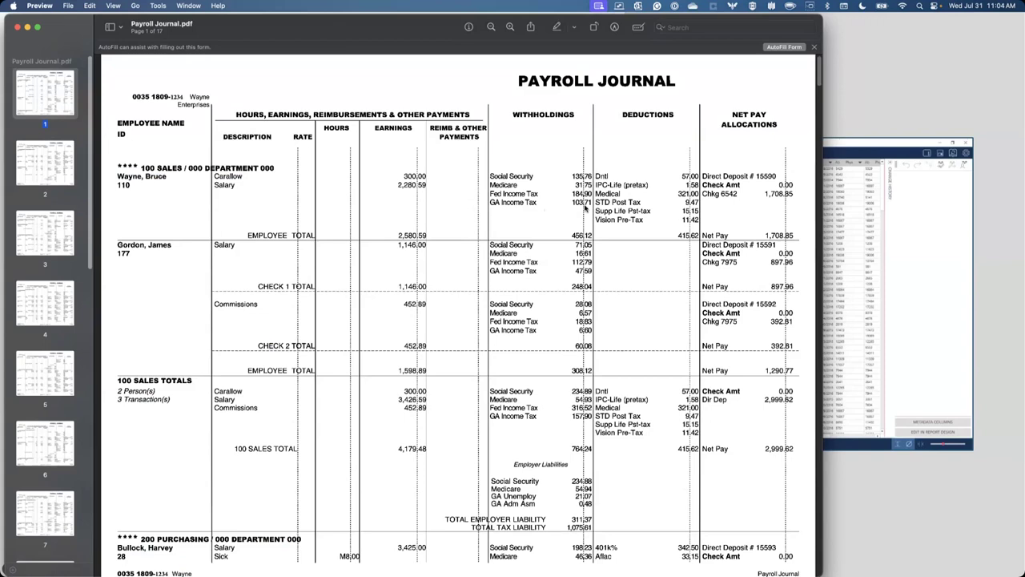
# Review the column I New Deferral Value figures in the Fidelity Deferral Change History workbook, then close it
pyautogui.hotkey('ctrl', 'Up')
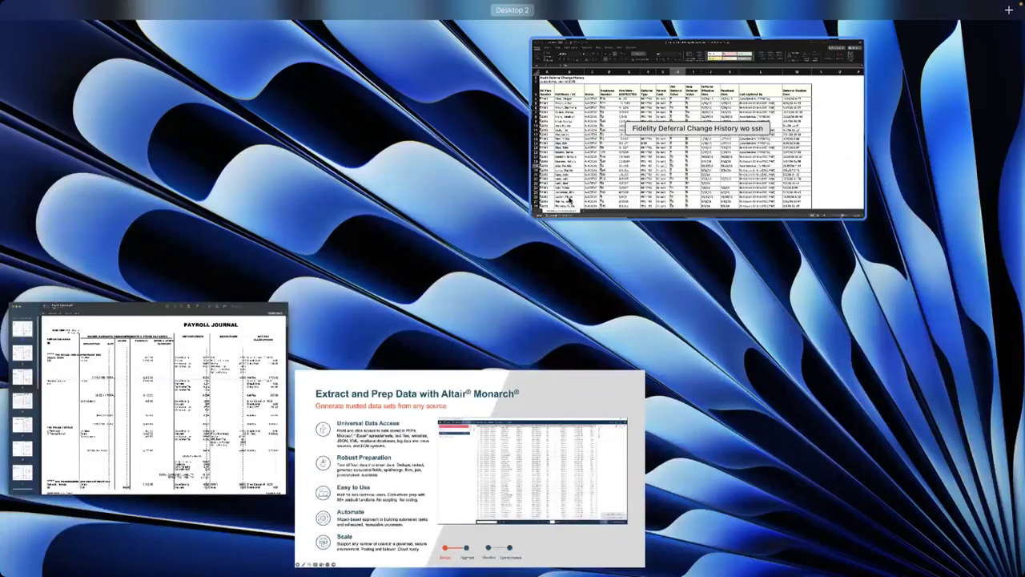
pyautogui.click(570, 198)
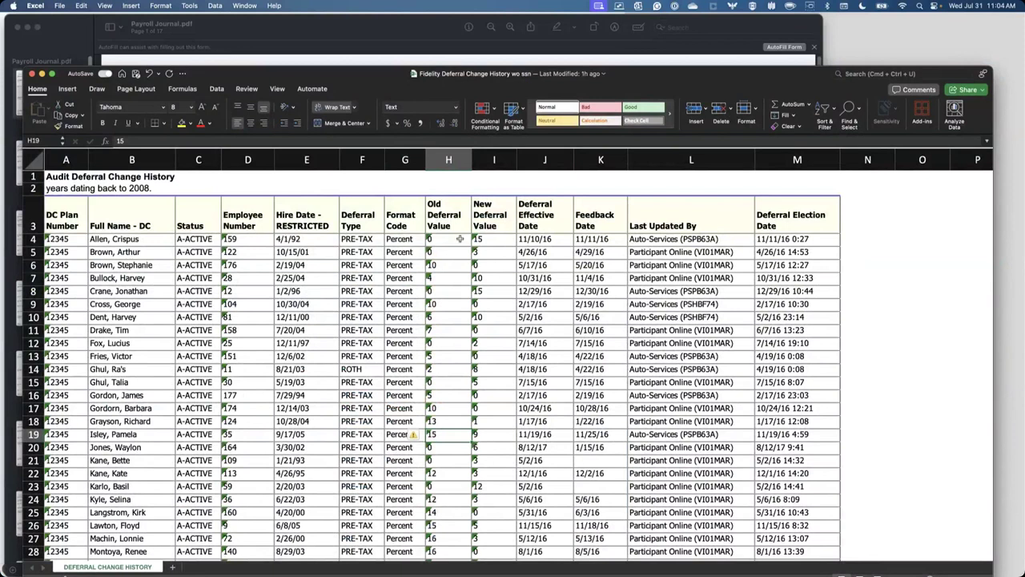
pyautogui.moveTo(479, 238); pyautogui.dragTo(507, 525)
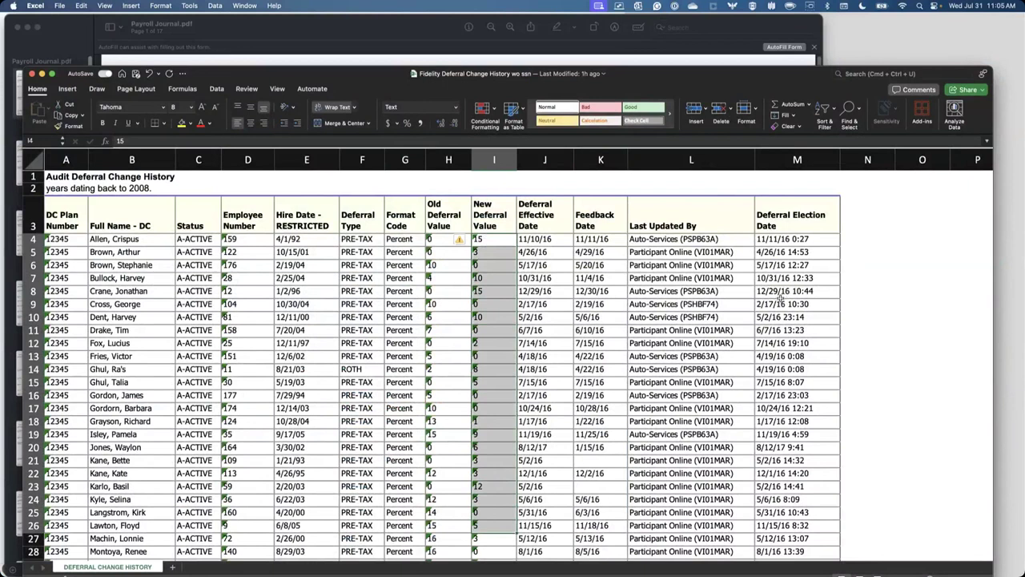
pyautogui.click(485, 237)
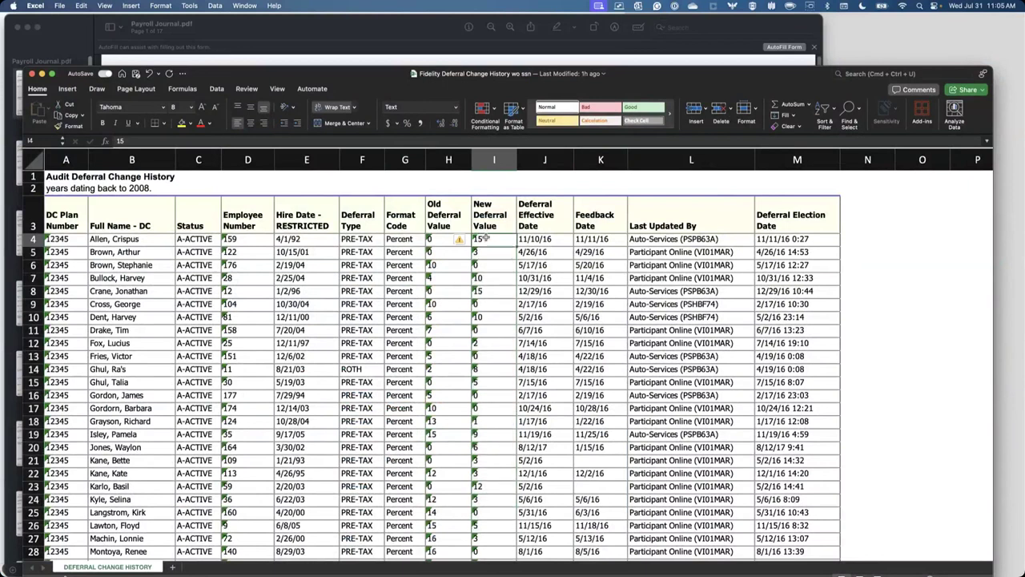
pyautogui.moveTo(485, 238); pyautogui.dragTo(493, 419)
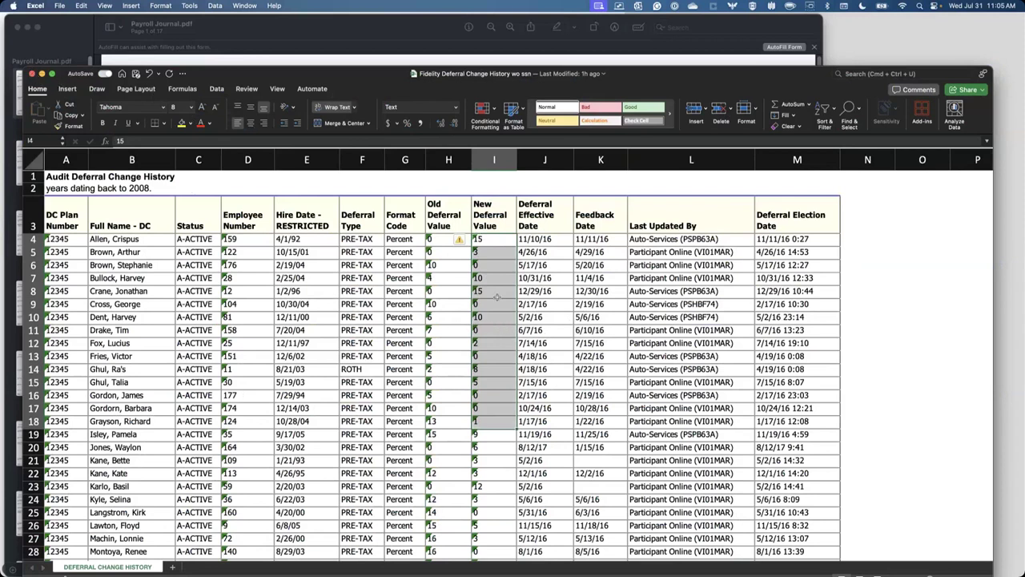
pyautogui.click(489, 241)
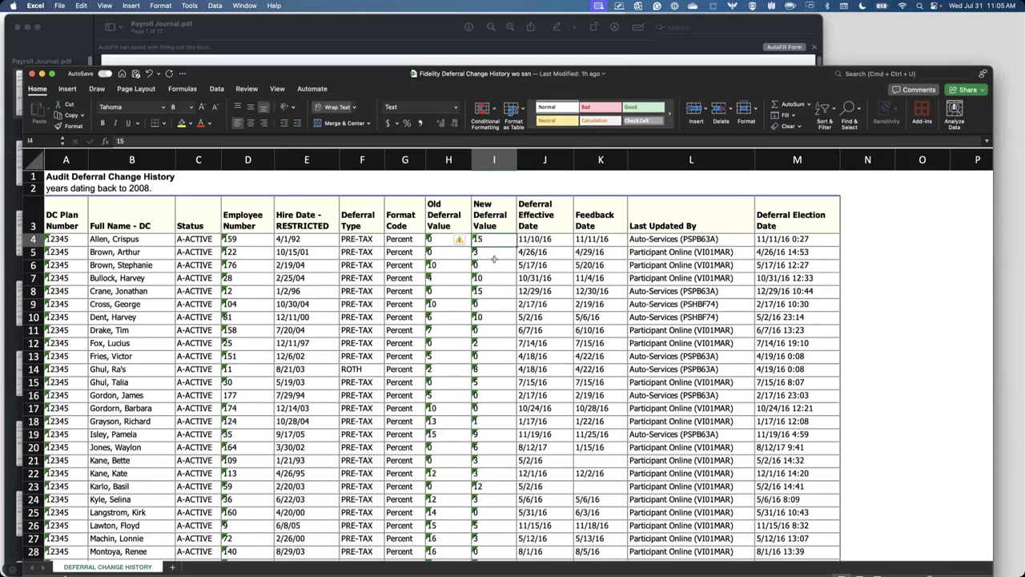
pyautogui.moveTo(500, 244); pyautogui.dragTo(508, 460)
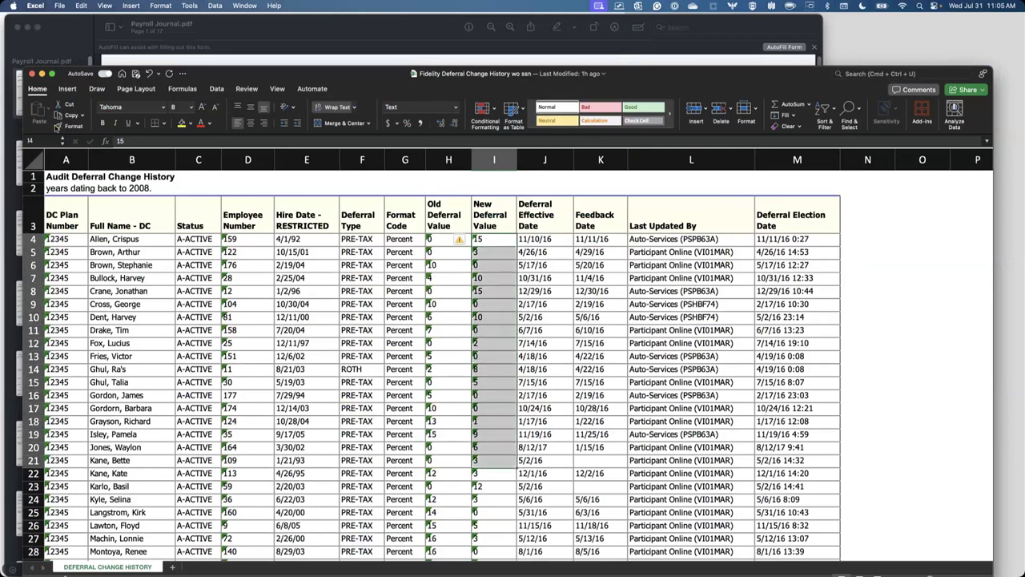
pyautogui.click(31, 74)
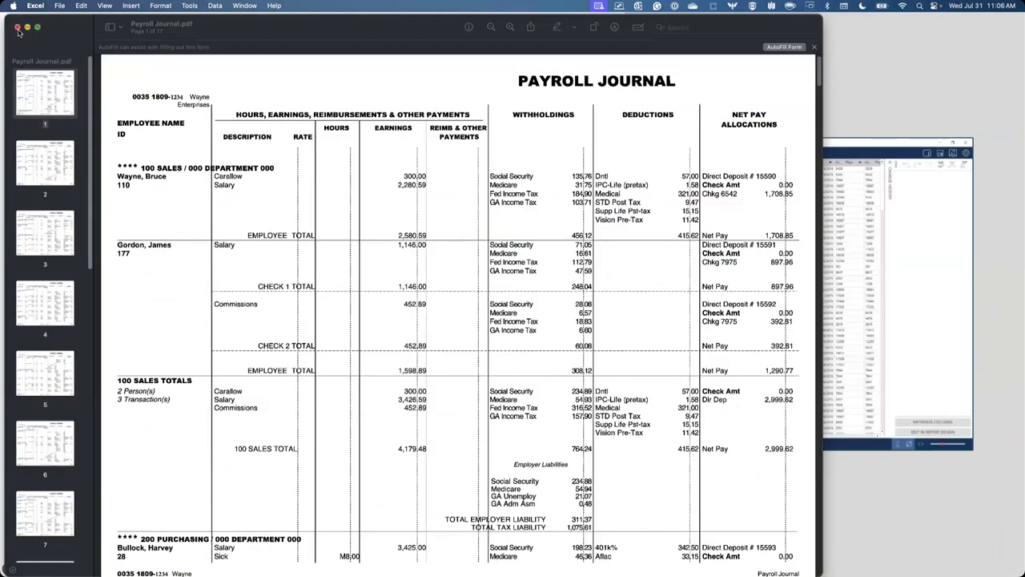
# Close the Payroll Journal PDF, switch to the Windows VM running Monarch, and open File Explorer
pyautogui.click(17, 28)
pyautogui.hotkey('ctrl', 'Up')
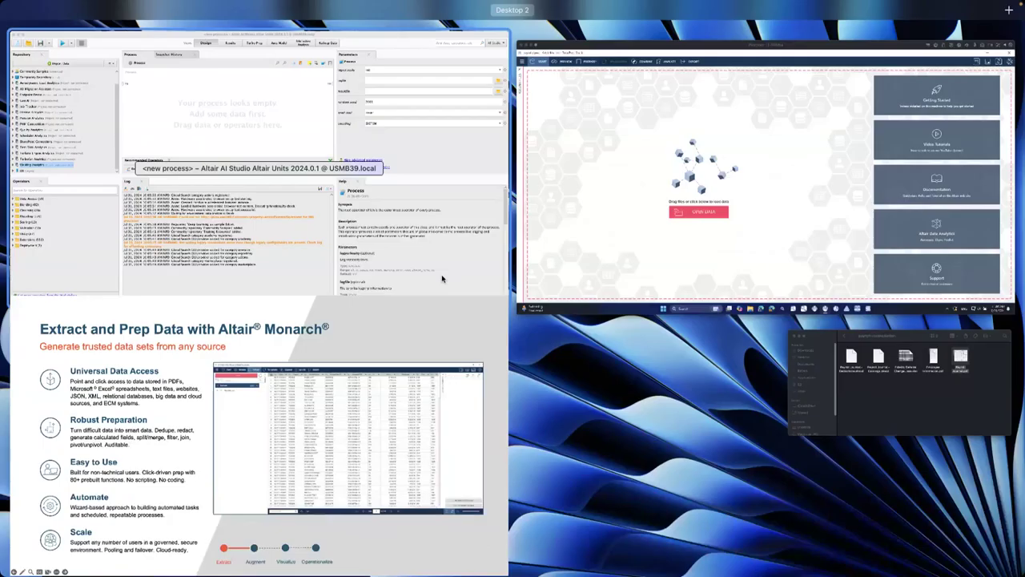
pyautogui.click(528, 248)
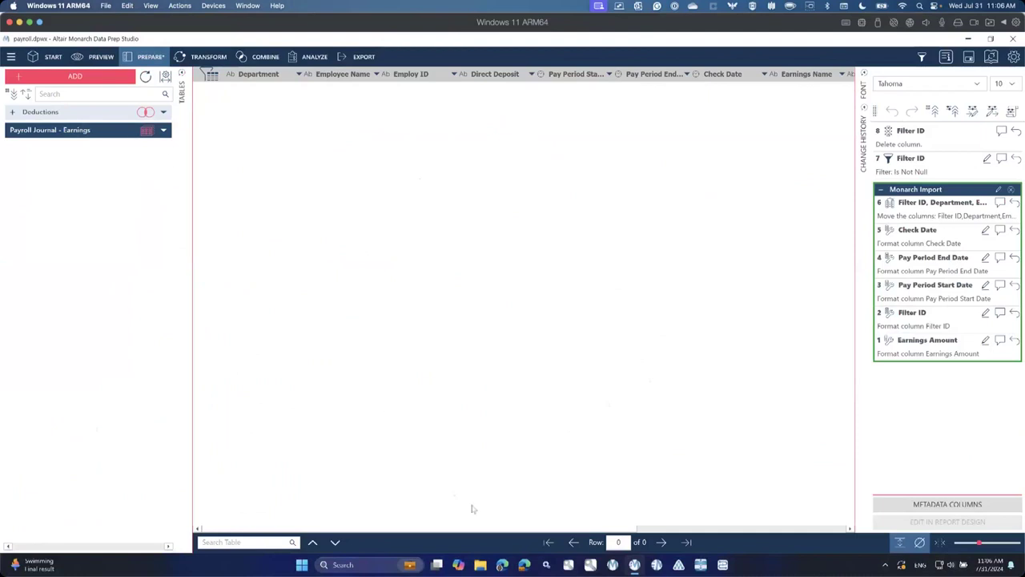
pyautogui.click(484, 568)
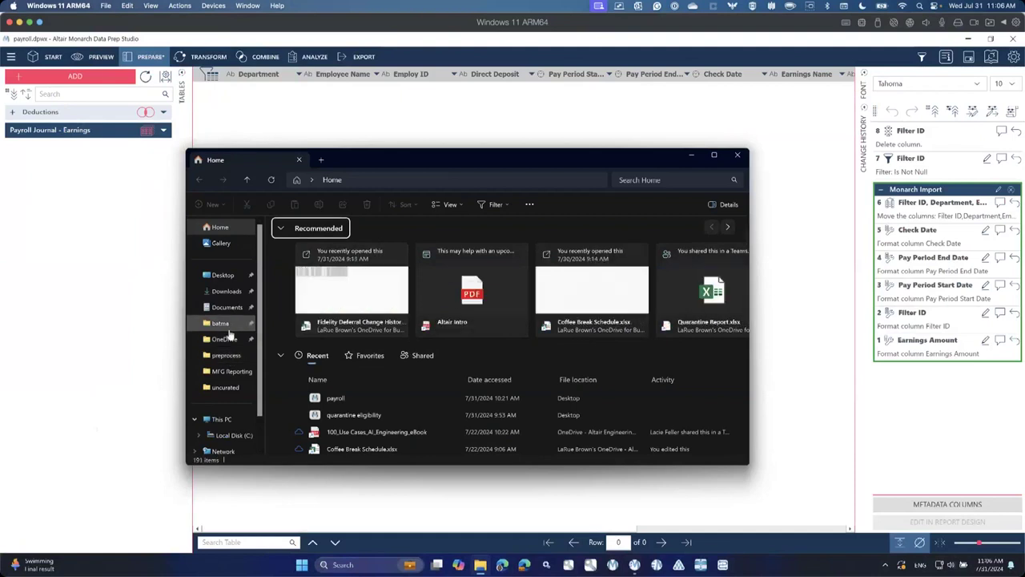
# Drag Payroll Journal.pdf from Desktop's payroll-reconciliation folder onto the Payroll Journal - Earnings table
pyautogui.click(223, 277)
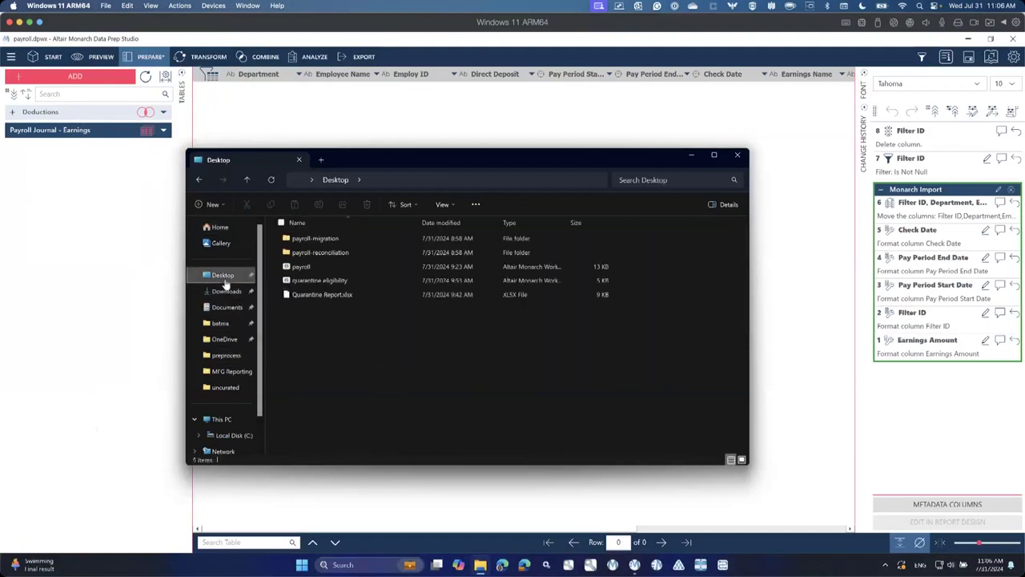
pyautogui.doubleClick(315, 253)
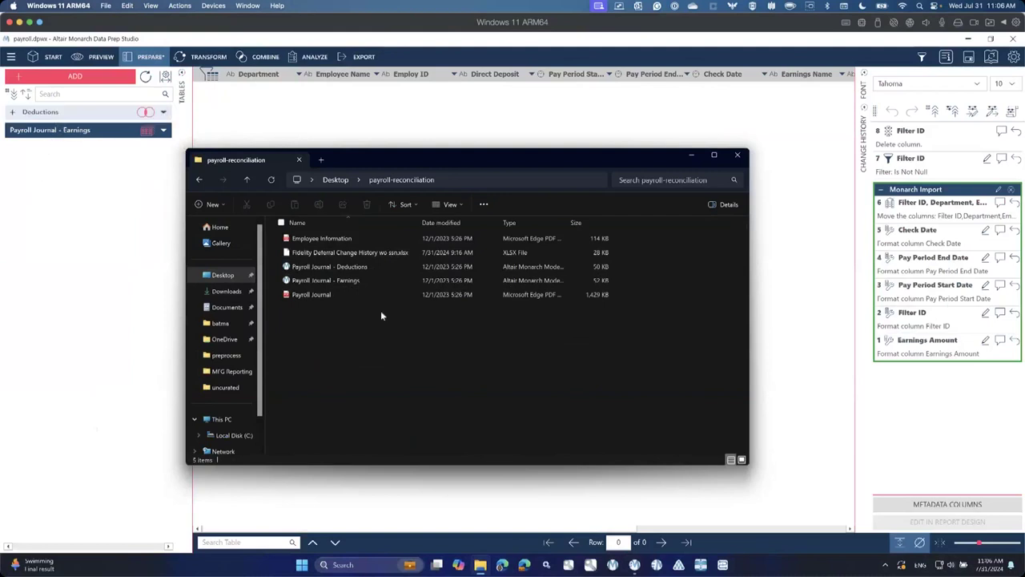
pyautogui.moveTo(312, 297); pyautogui.dragTo(269, 242)
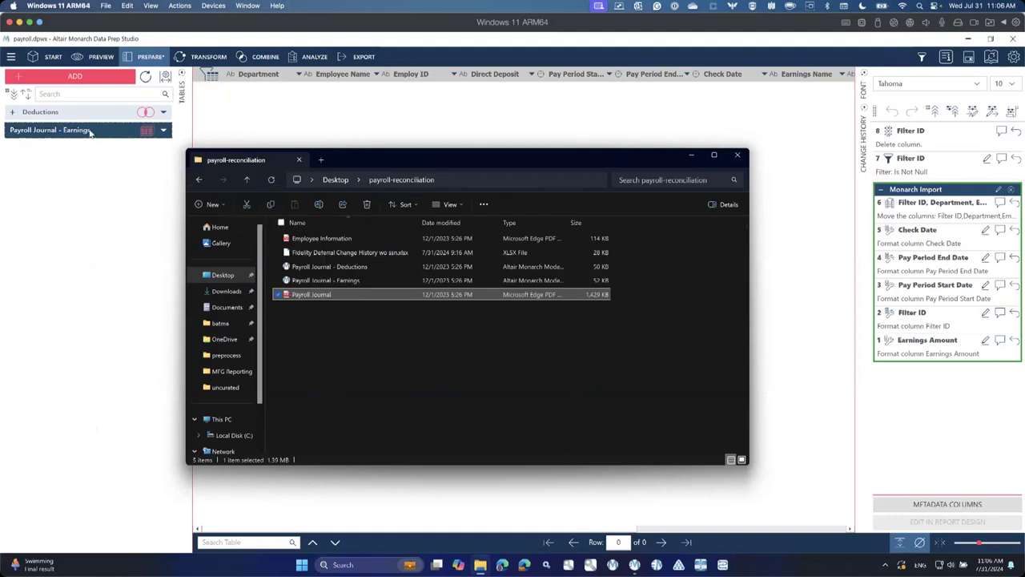
pyautogui.click(103, 260)
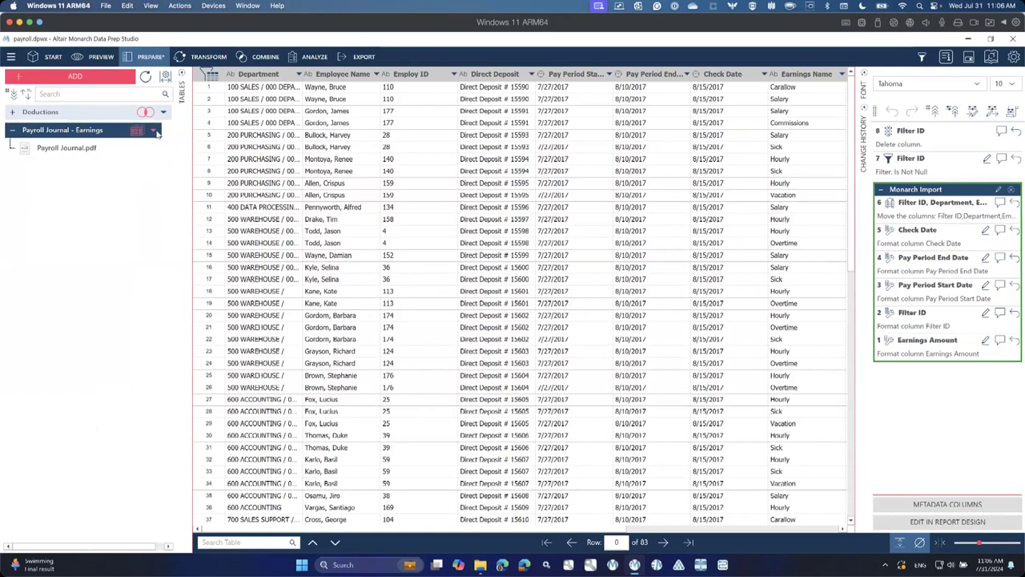
# Edit the Earnings table's Payroll Journal.pdf report design and scroll the Templates list
pyautogui.click(155, 132)
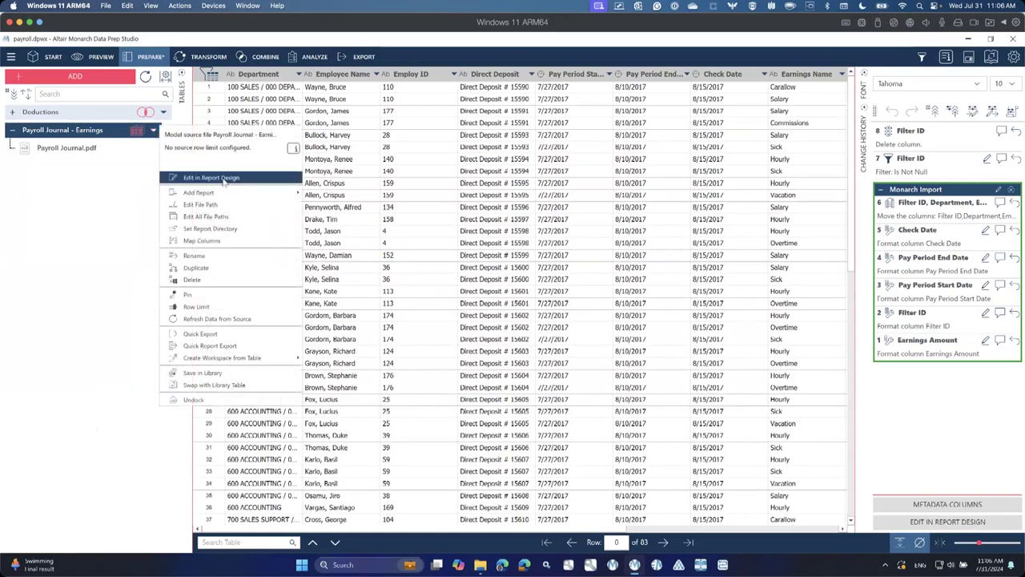
pyautogui.press('Return')
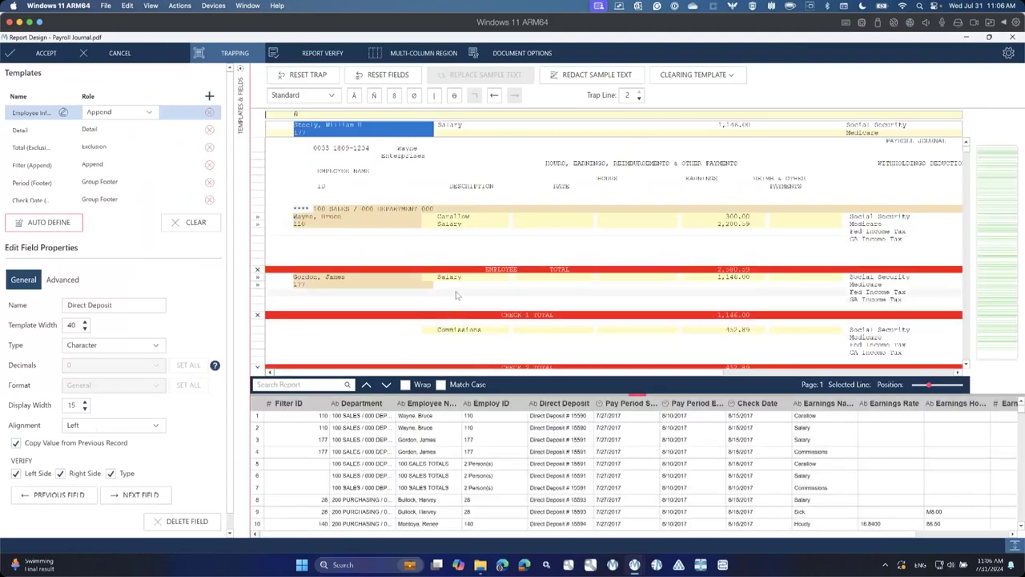
pyautogui.scroll(-1, 30, 162)
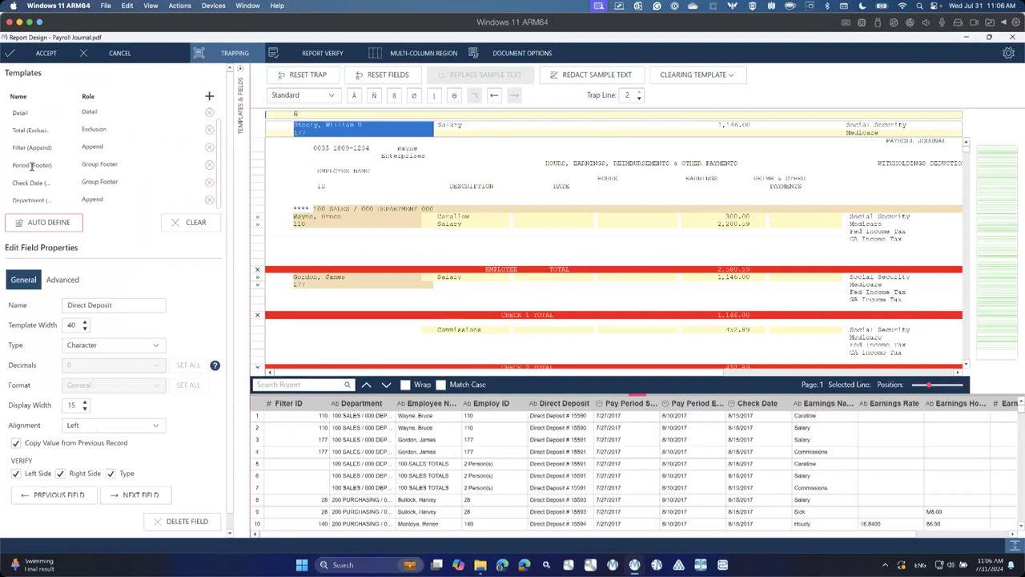
pyautogui.scroll(1, 31, 165)
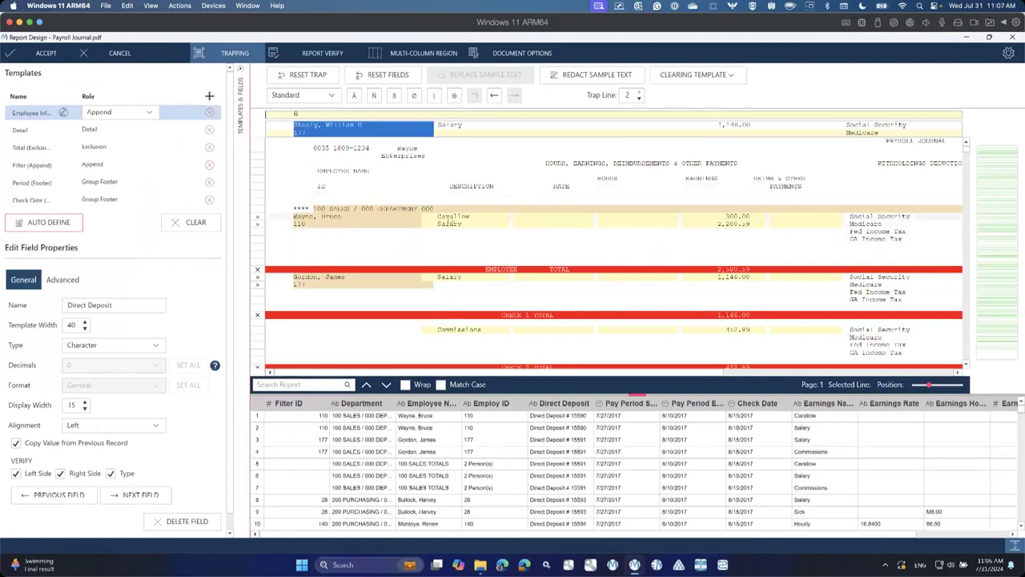
# Inspect the trapped fields by selecting the Salary line, department name and employee ID
pyautogui.click(449, 225)
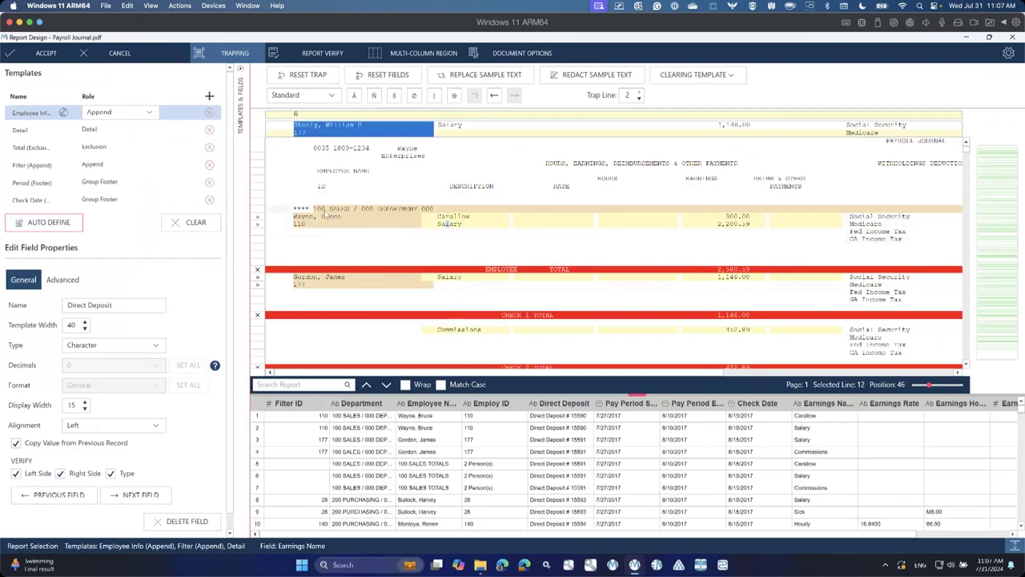
pyautogui.moveTo(314, 209); pyautogui.dragTo(393, 211)
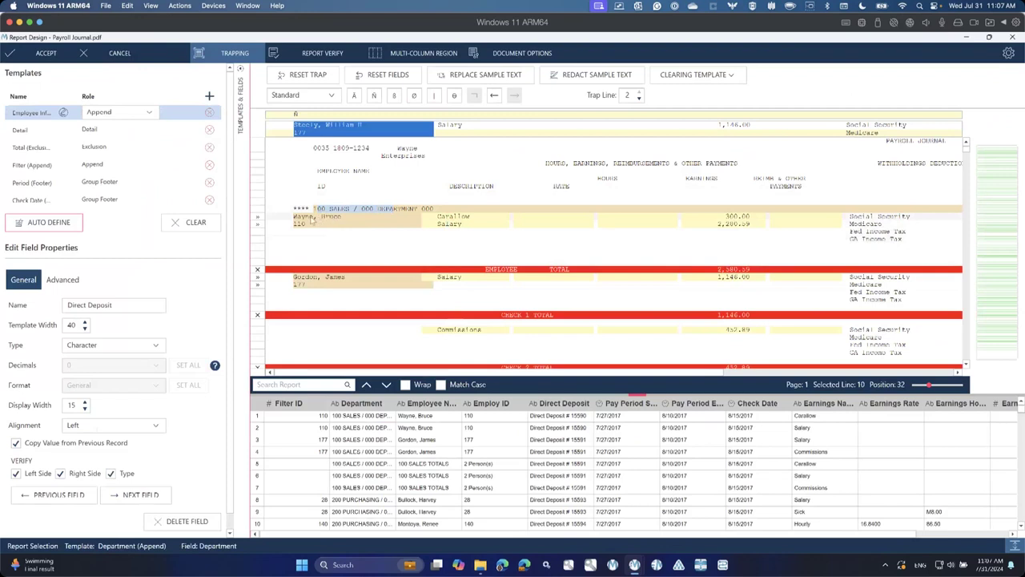
pyautogui.moveTo(309, 224); pyautogui.dragTo(301, 225)
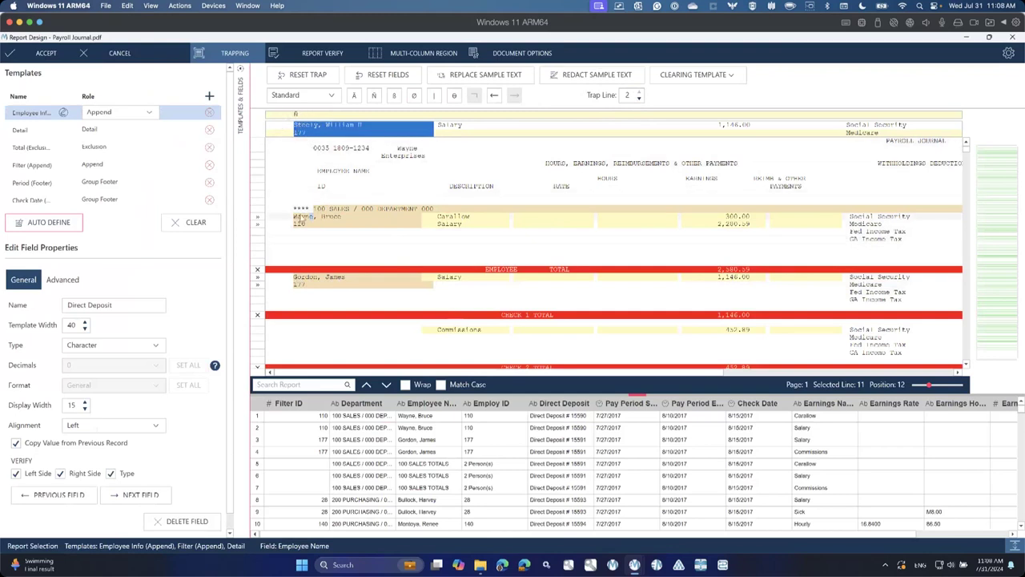
# Scroll through the report preview, then open the Detail template for editing
pyautogui.scroll(-3, 300, 217)
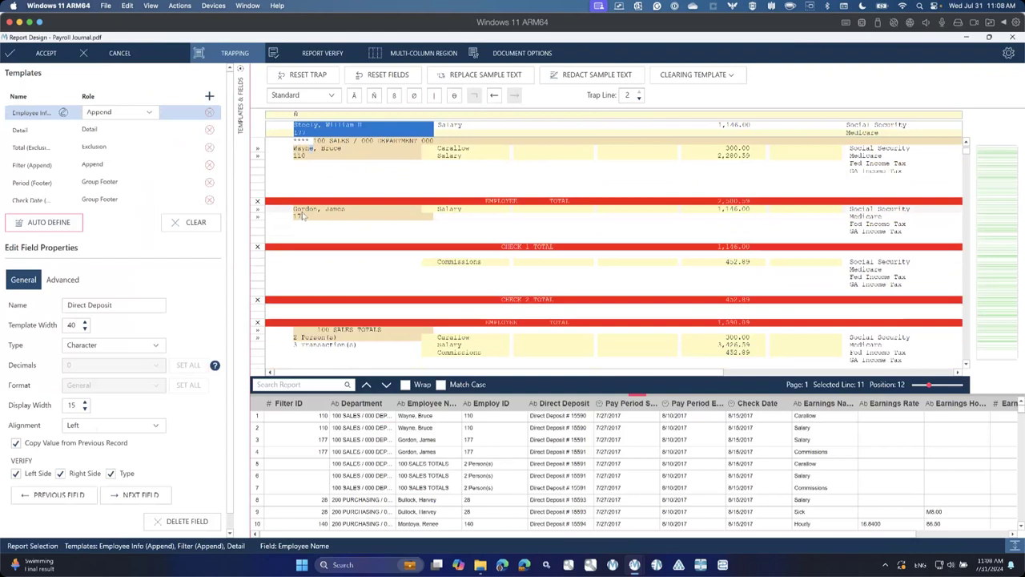
pyautogui.scroll(3, 303, 215)
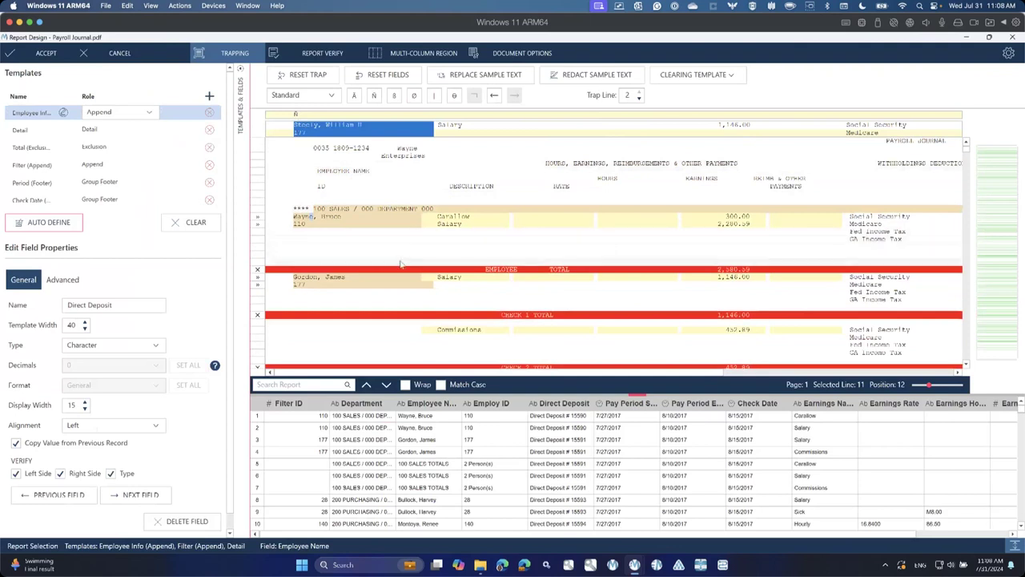
pyautogui.scroll(-3, 414, 310)
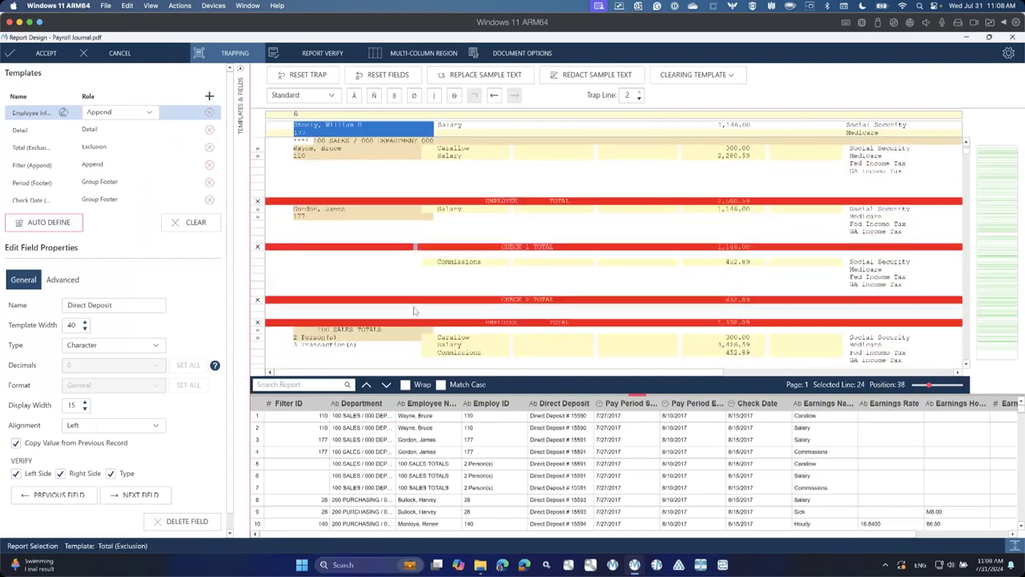
pyautogui.scroll(-1, 414, 311)
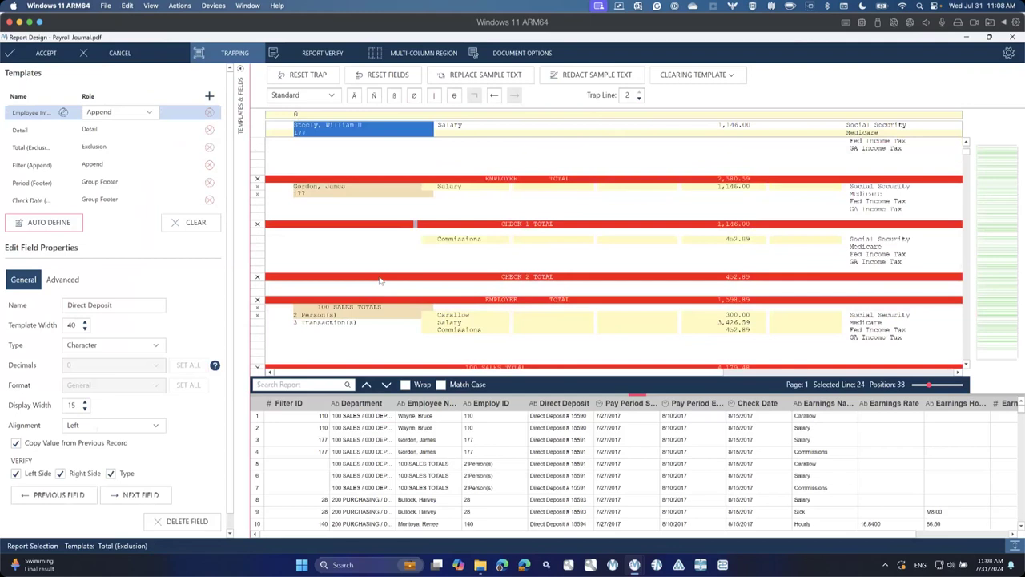
pyautogui.scroll(-4, 384, 284)
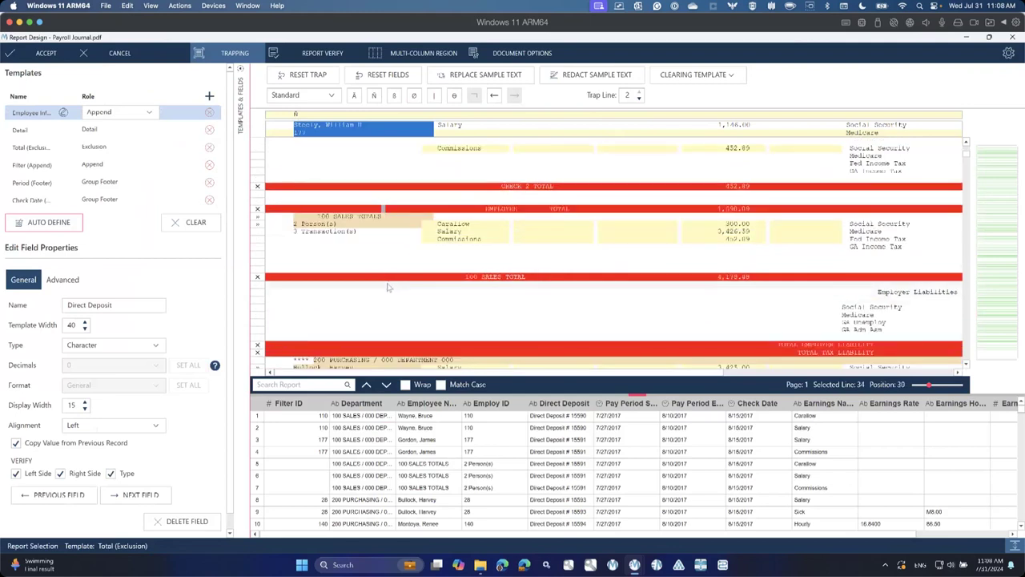
pyautogui.scroll(-2, 389, 286)
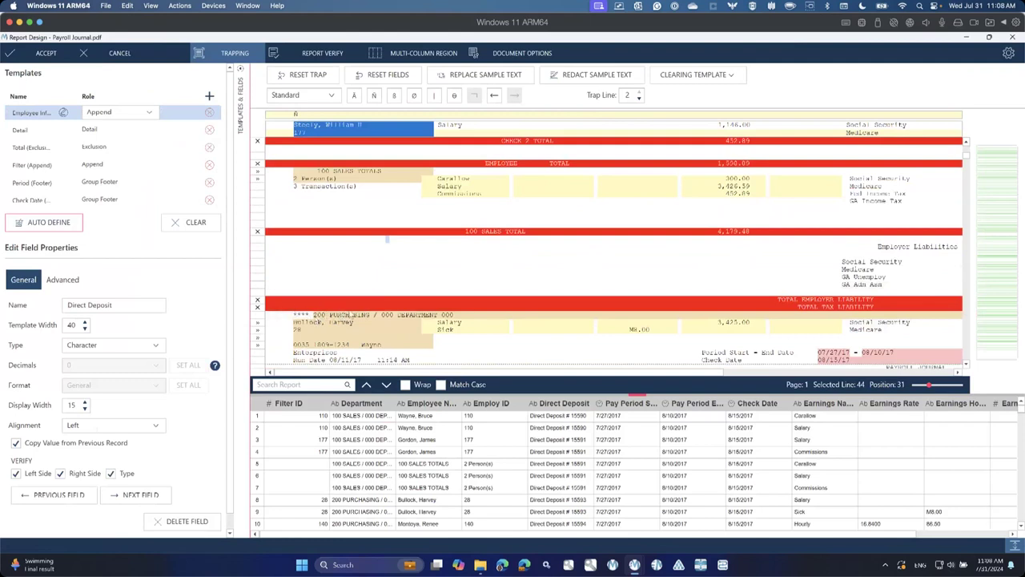
pyautogui.scroll(3, 356, 312)
pyautogui.scroll(3, 356, 310)
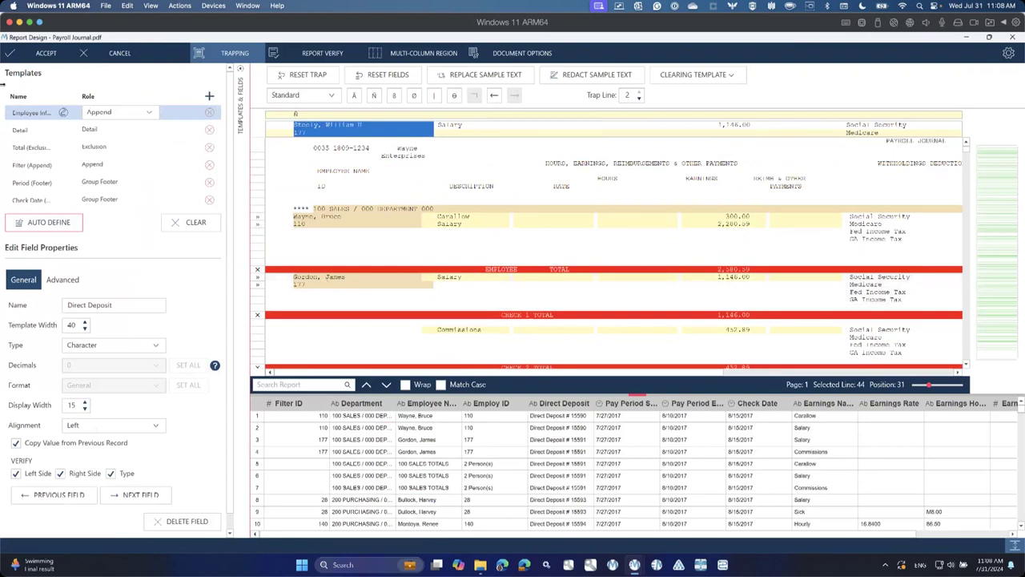
pyautogui.click(19, 129)
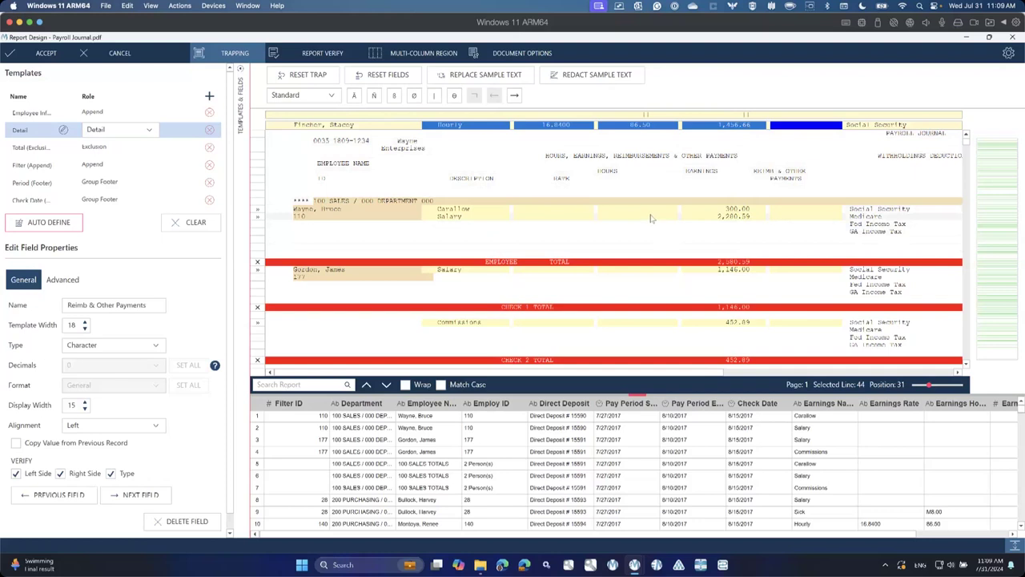
# Try adding field boundaries to the Detail template, then cancel Report Design without saving
pyautogui.click(649, 114)
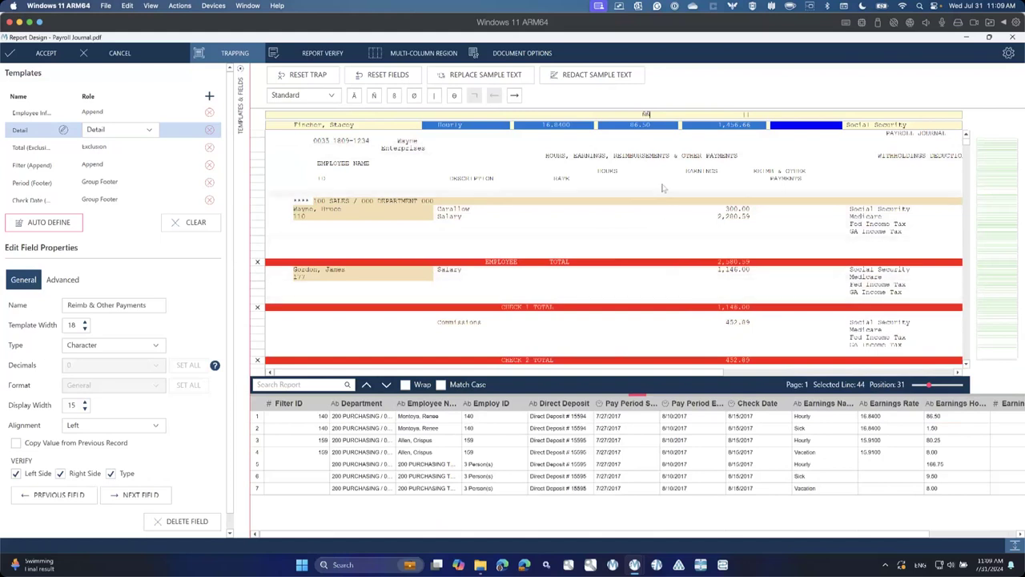
pyautogui.click(646, 116)
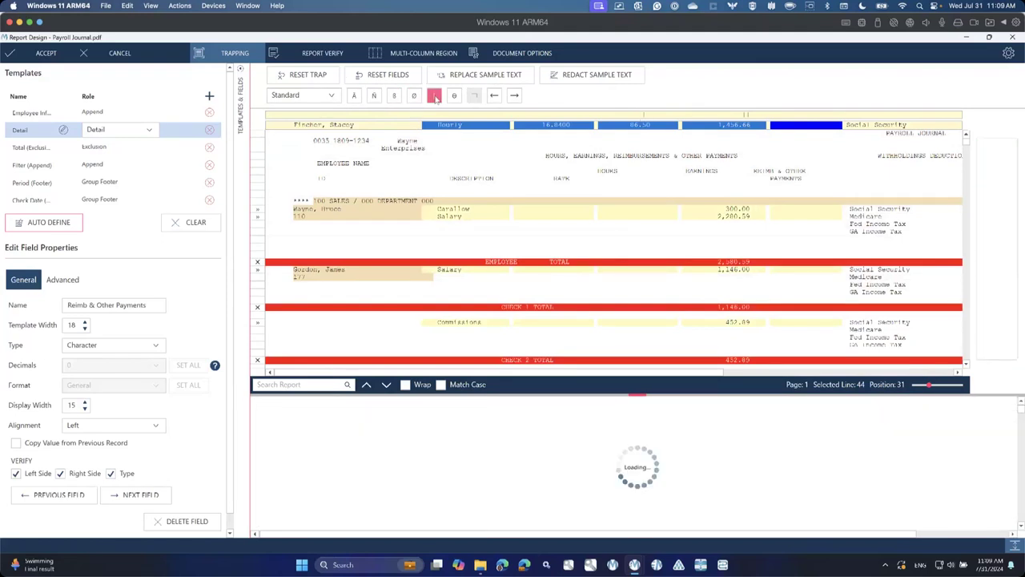
pyautogui.click(494, 95)
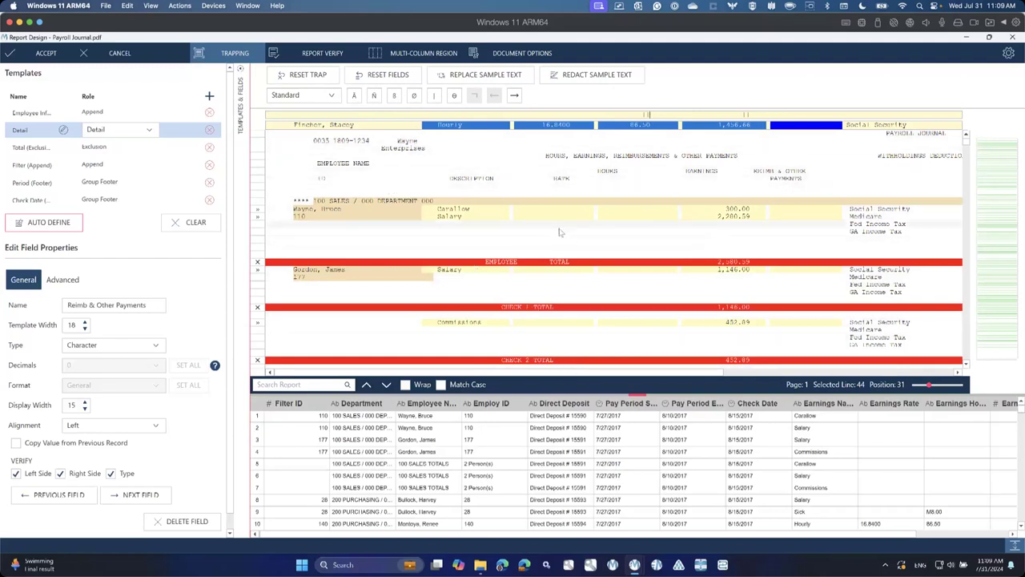
pyautogui.click(112, 53)
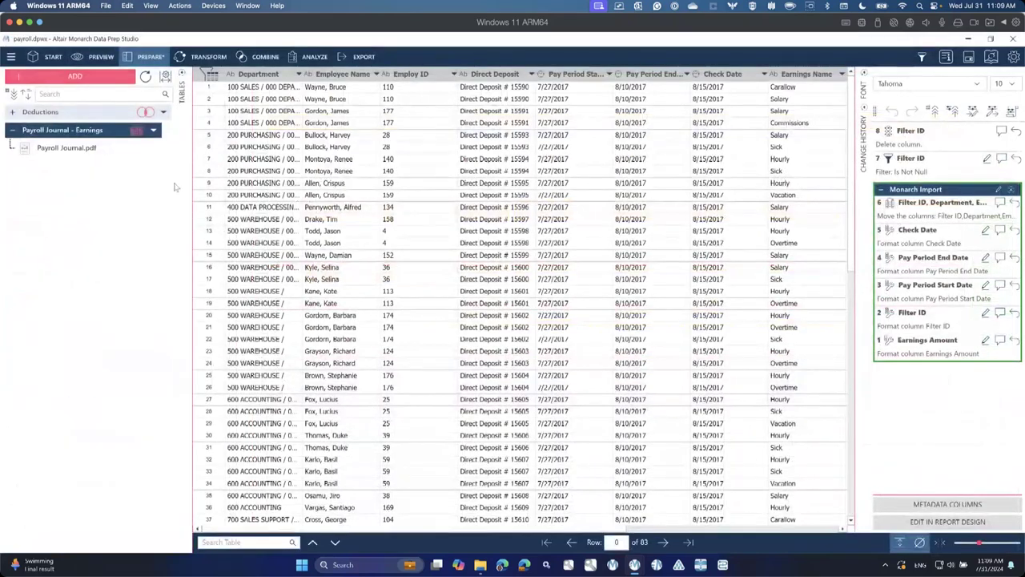
# Check the 401(K) % values in the 211-row Deductions table, then open the payroll-reconciliation folder
pyautogui.click(40, 112)
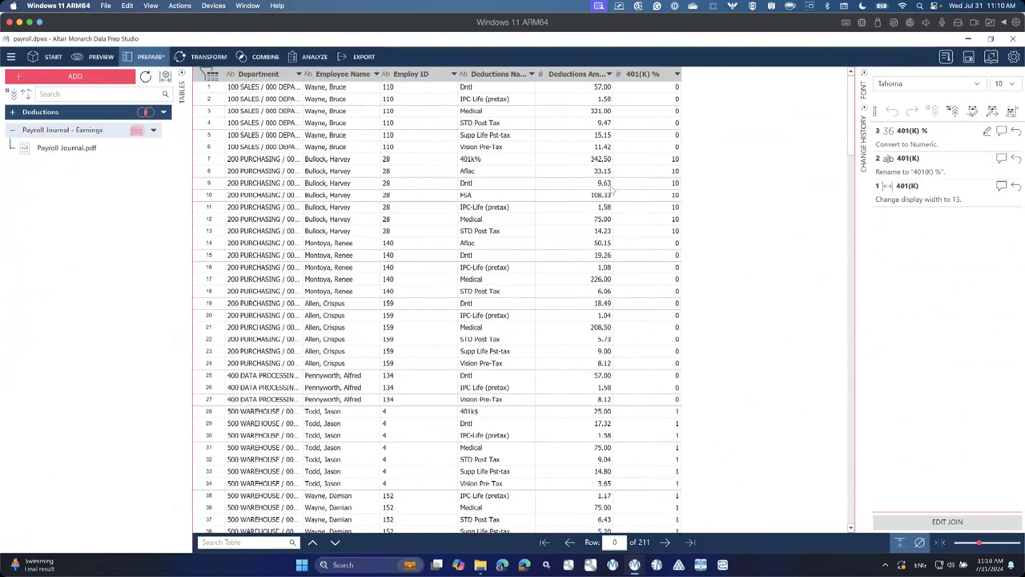
pyautogui.moveTo(658, 90); pyautogui.dragTo(680, 485)
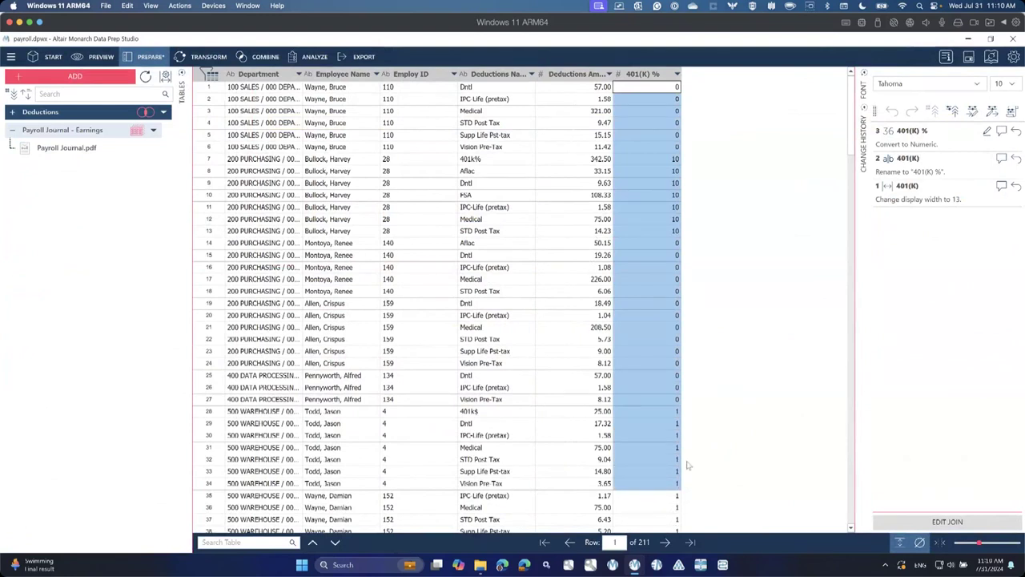
pyautogui.click(647, 136)
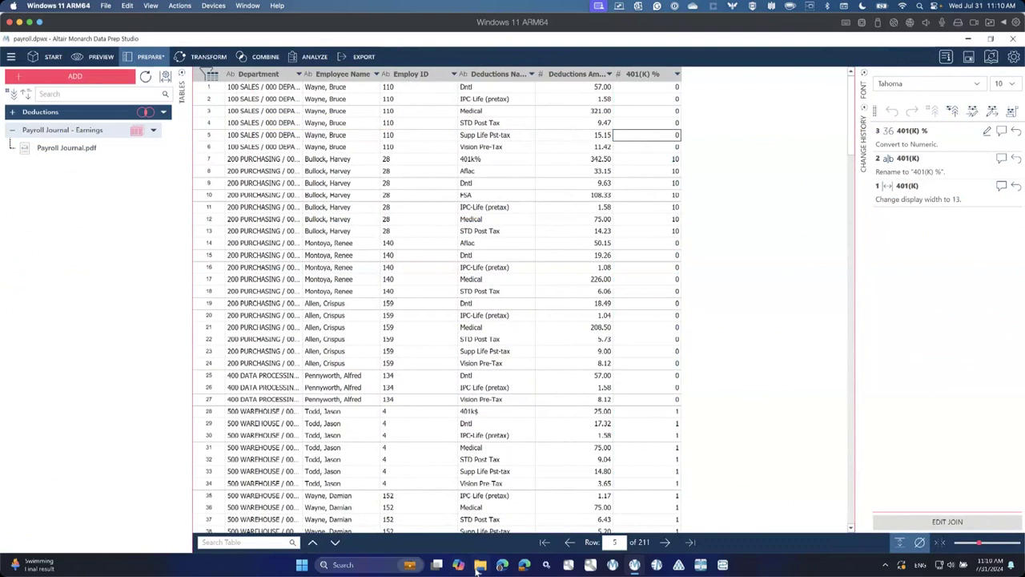
pyautogui.click(479, 565)
# Load the DEFERRAL CHANGE HISTORY$ sheet of Fidelity Deferral Change History wo ssn.xlsx as a 44-row table
pyautogui.click(334, 253)
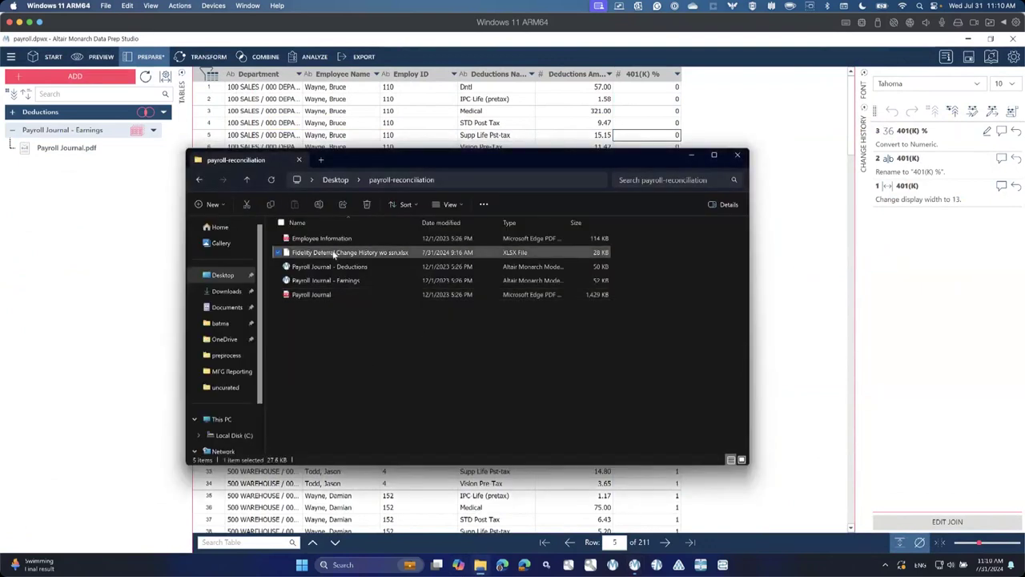
pyautogui.moveTo(334, 253); pyautogui.dragTo(70, 357)
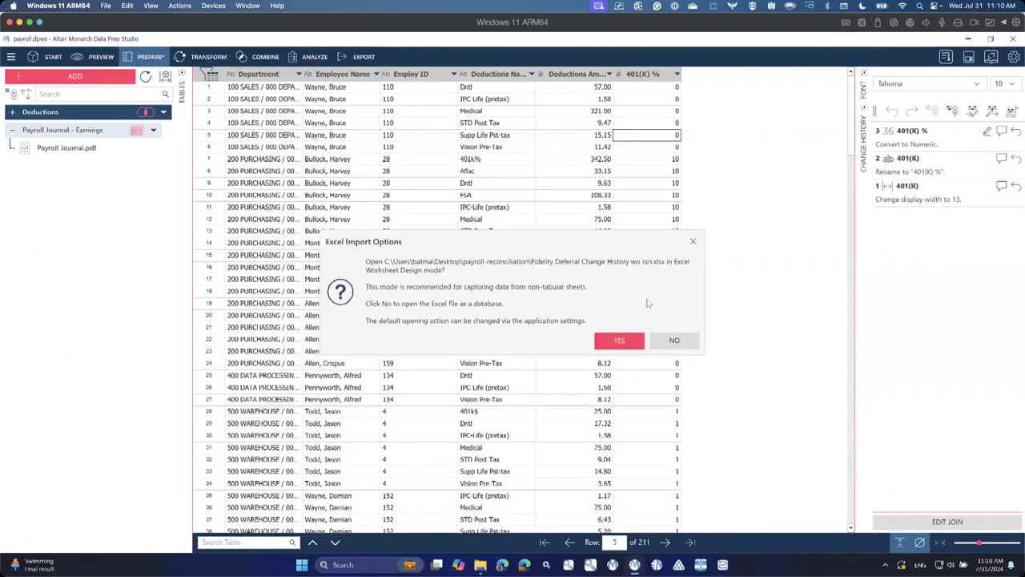
pyautogui.click(674, 340)
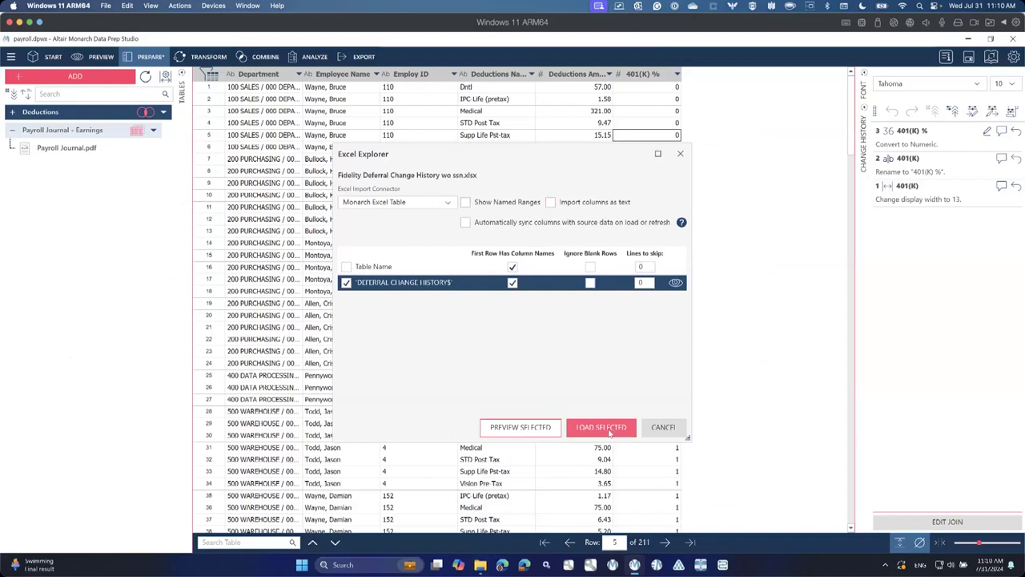
pyautogui.click(610, 431)
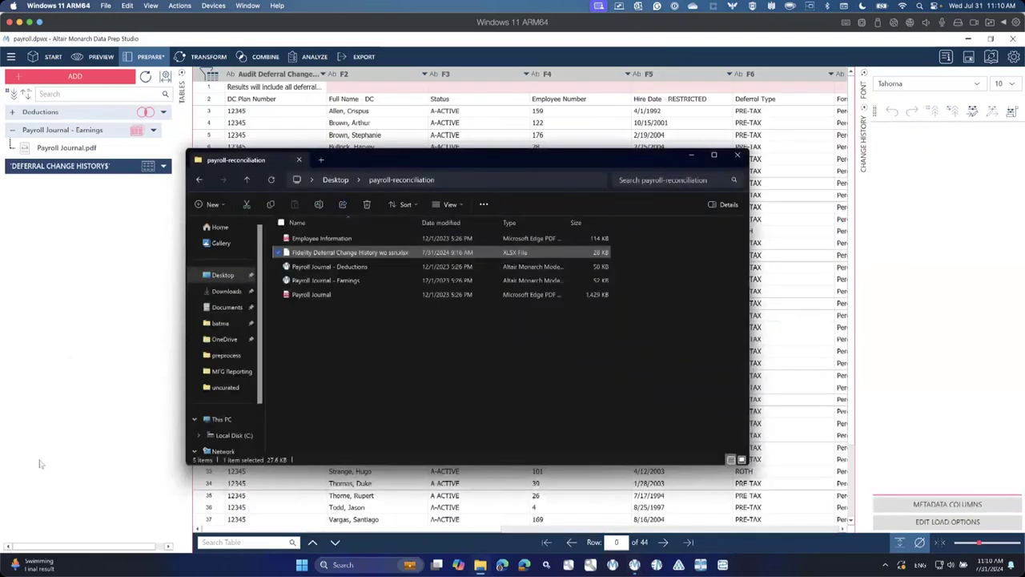
pyautogui.click(41, 462)
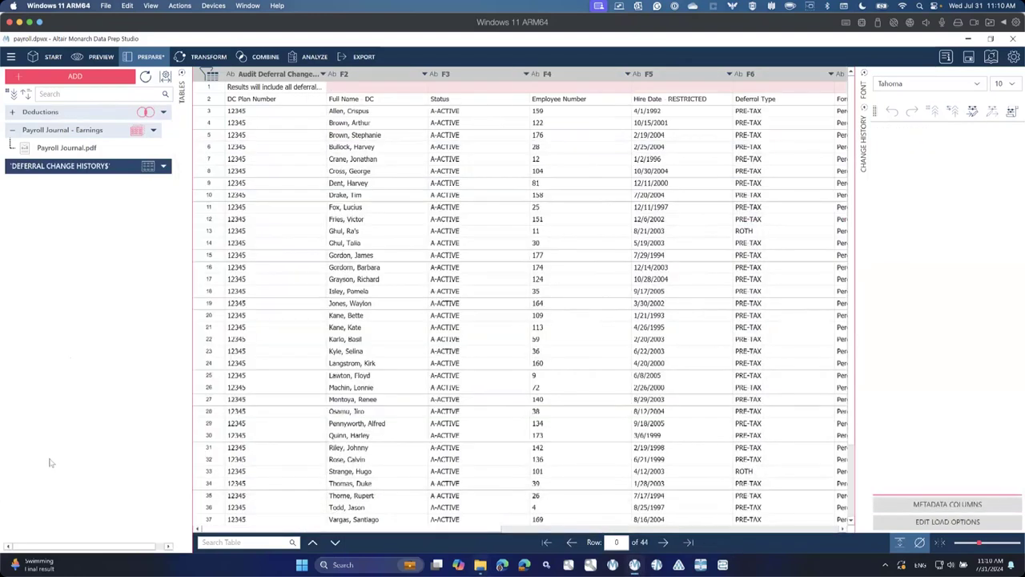
# Set row 2, starting with DC Plan Number, as the DEFERRAL CHANGE HISTORY$ column headers
pyautogui.click(207, 100)
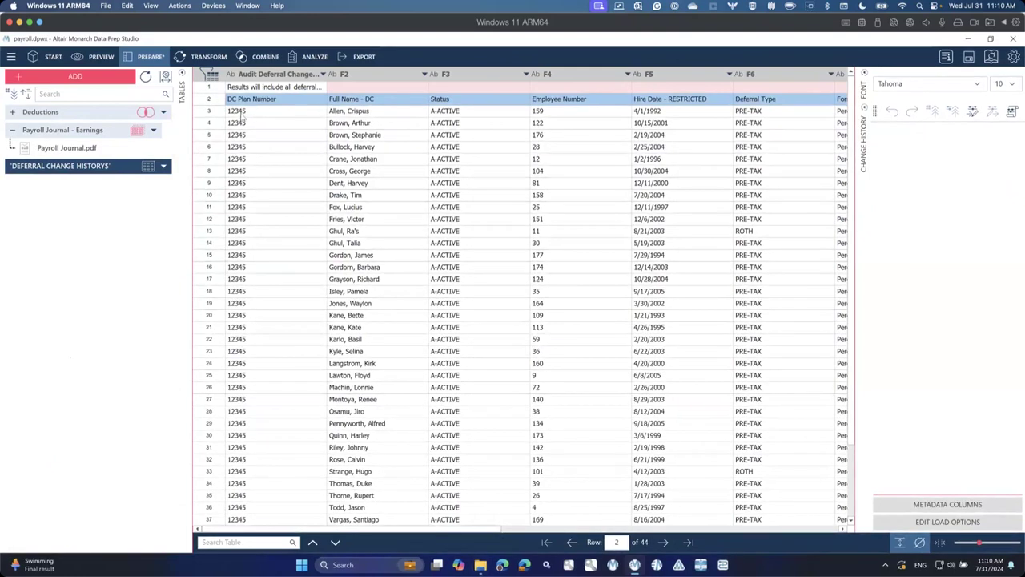
pyautogui.moveTo(241, 112); pyautogui.dragTo(305, 395)
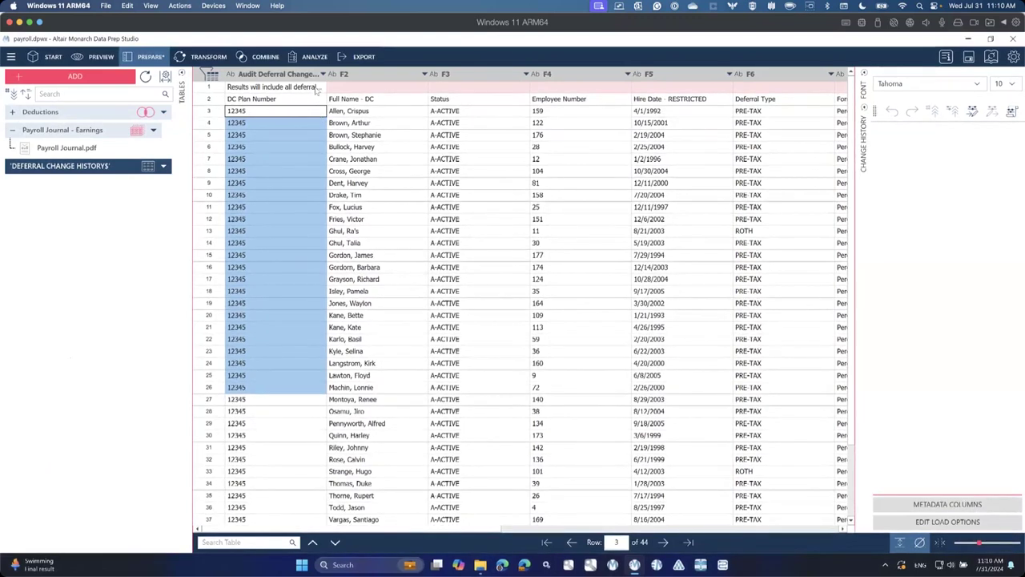
pyautogui.click(392, 112)
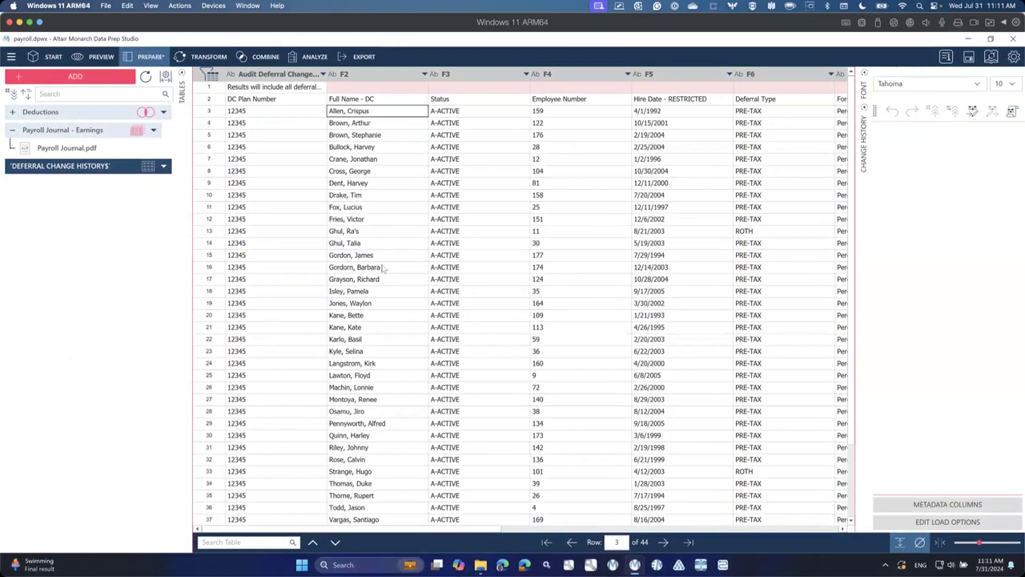
pyautogui.click(211, 100)
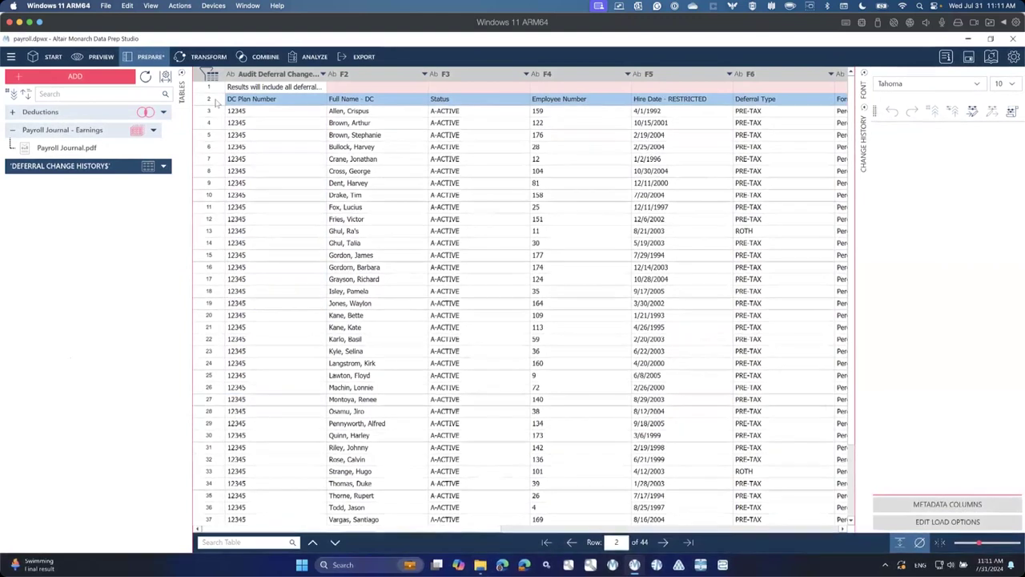
pyautogui.rightClick(216, 101)
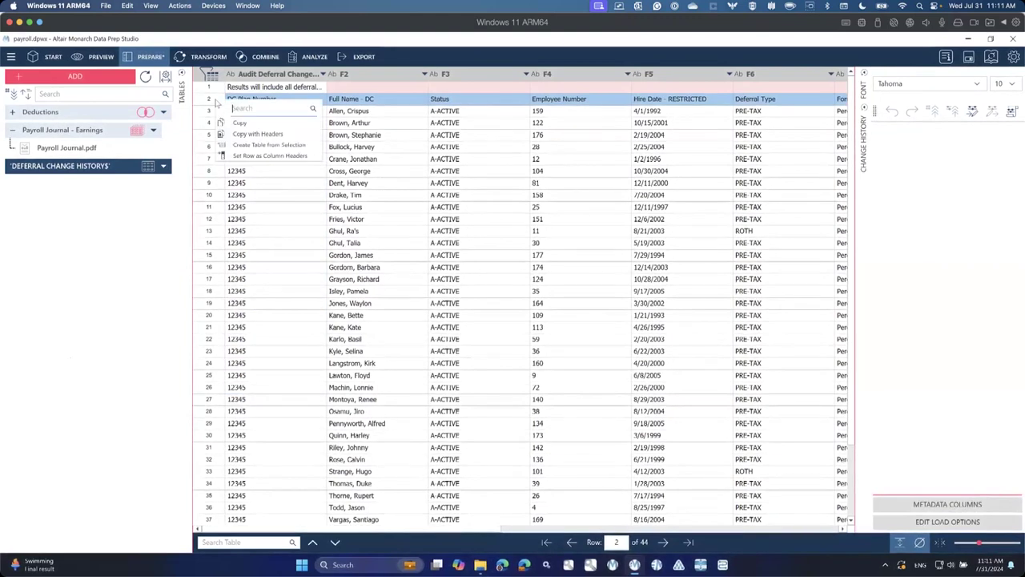
pyautogui.click(270, 156)
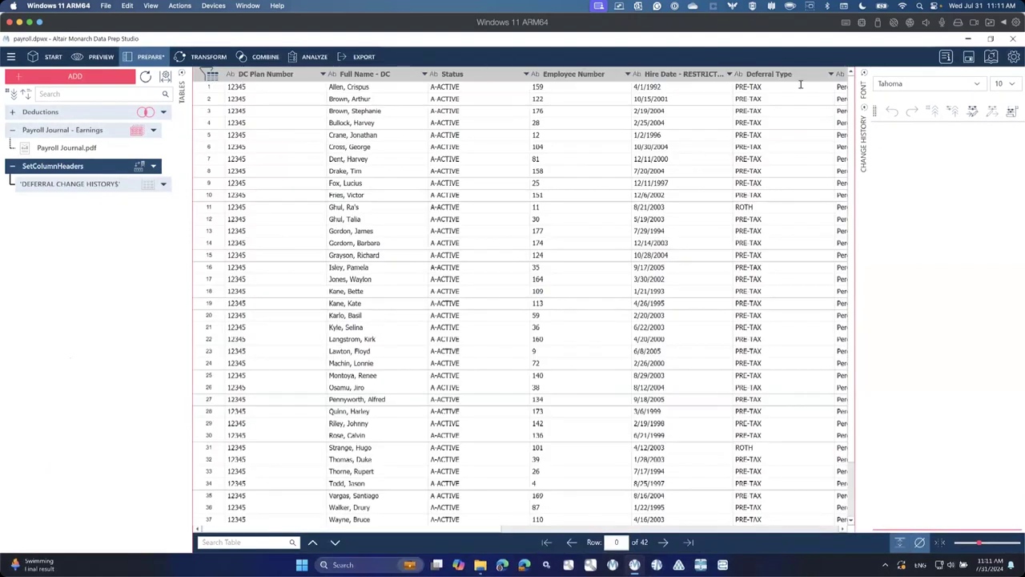
pyautogui.moveTo(240, 158); pyautogui.dragTo(252, 279)
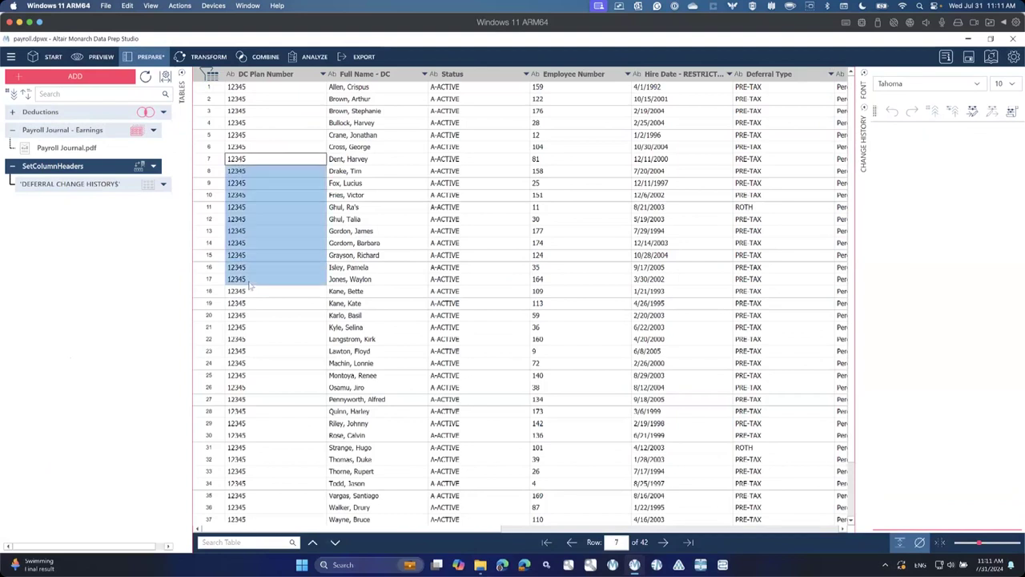
pyautogui.keyDown('shift'); pyautogui.click(316, 217); pyautogui.keyUp('shift')
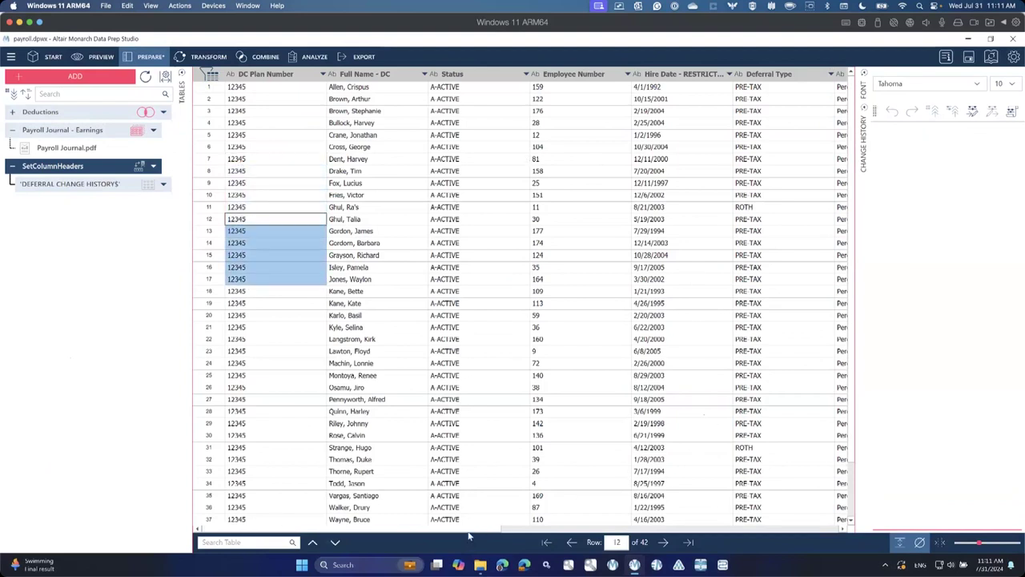
pyautogui.moveTo(495, 531); pyautogui.dragTo(837, 528)
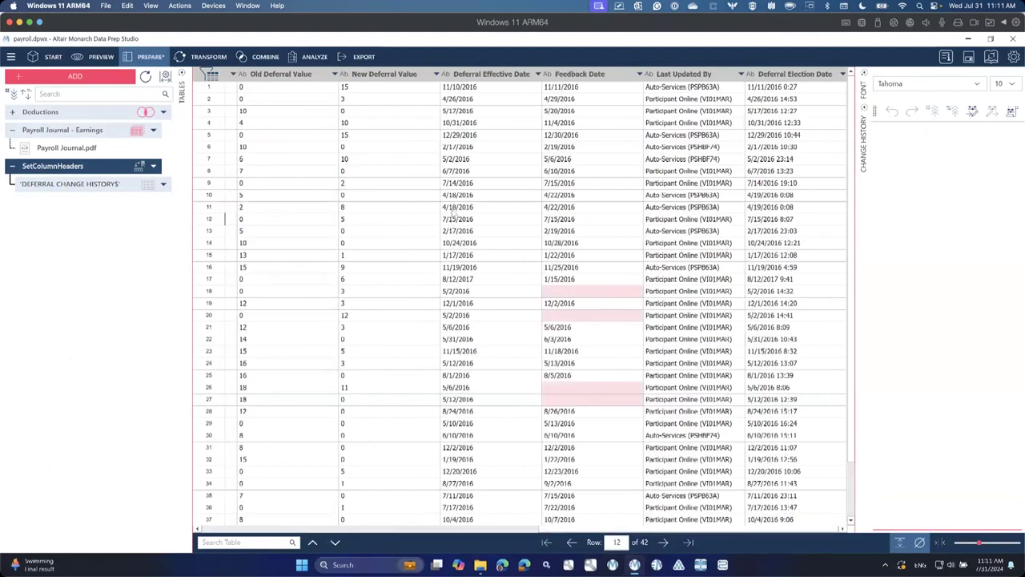
# Convert the New Deferral Value column from text (Ab) to numeric (#)
pyautogui.click(373, 98)
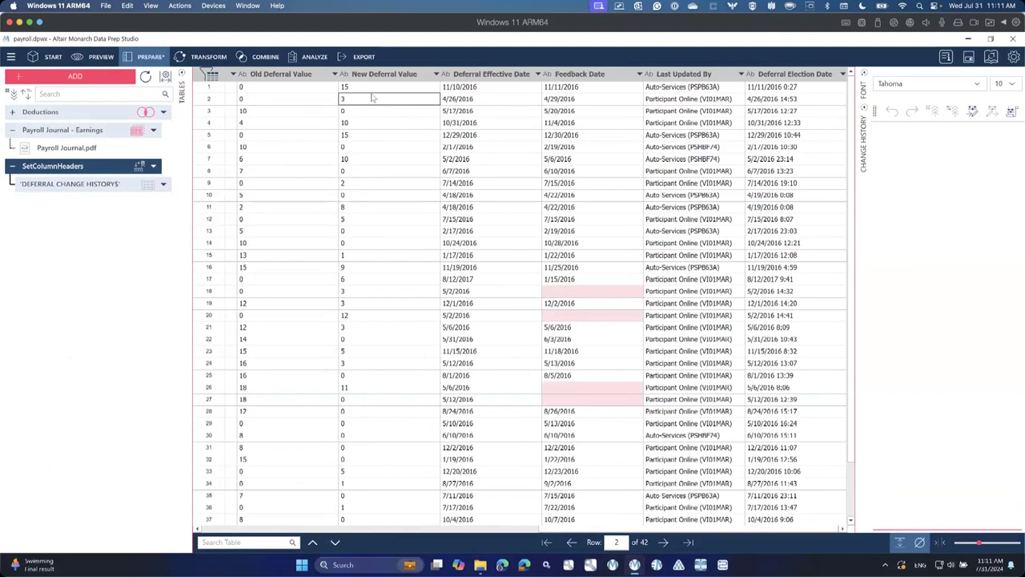
pyautogui.moveTo(374, 88); pyautogui.dragTo(406, 446)
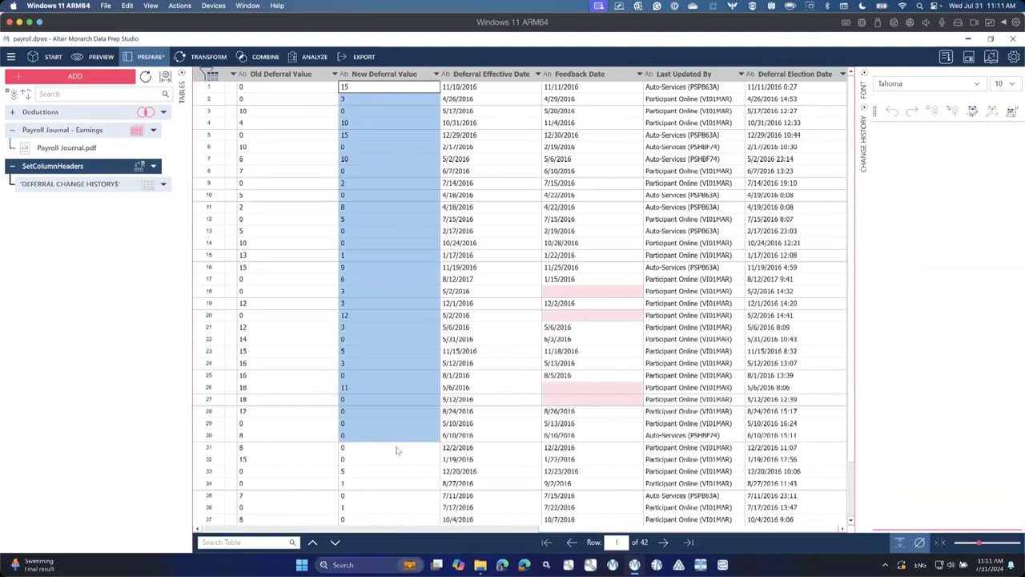
pyautogui.click(343, 74)
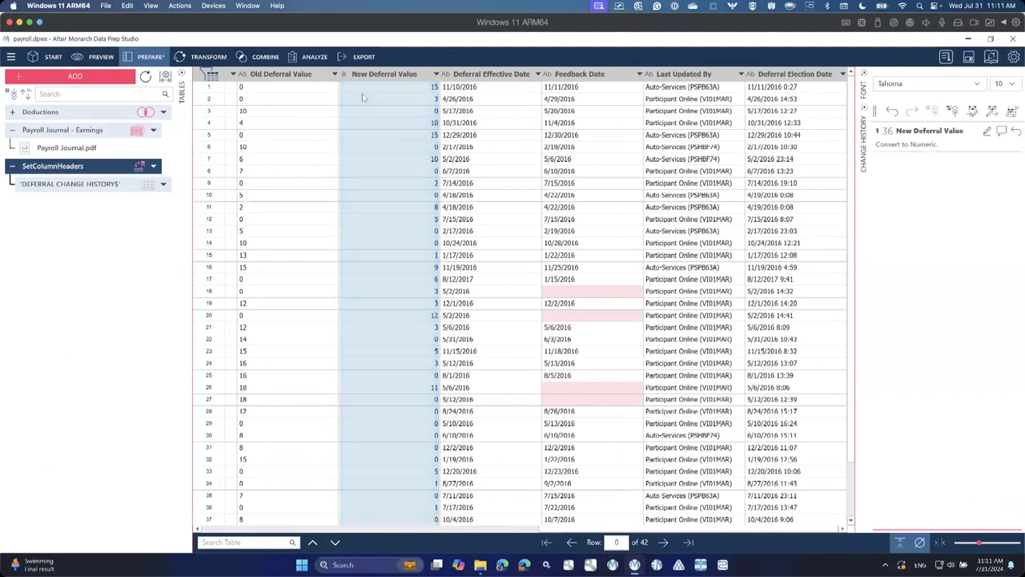
# Look over the Payroll Journal - Earnings and Deductions tables
pyautogui.click(126, 136)
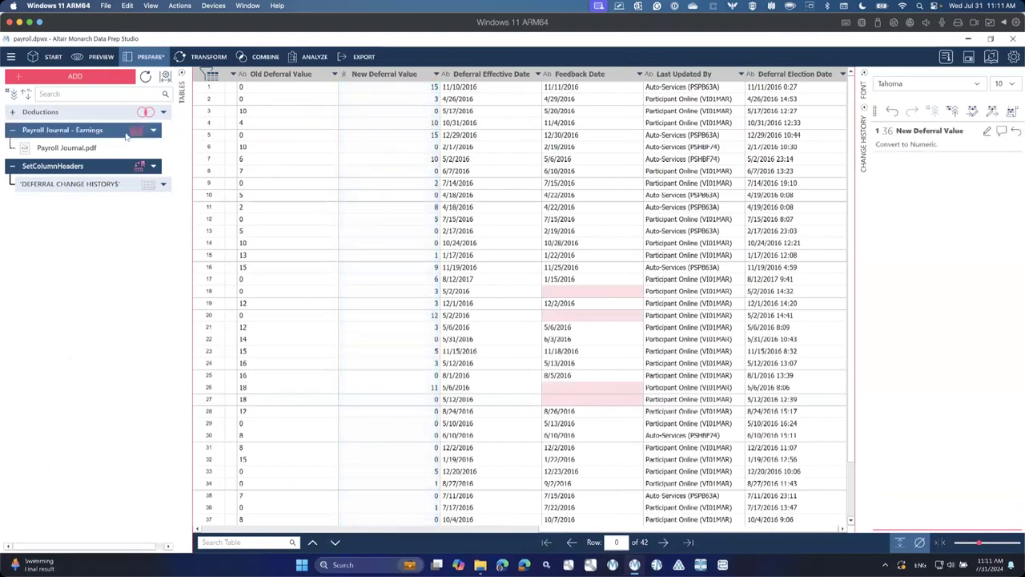
pyautogui.click(51, 113)
pyautogui.click(57, 112)
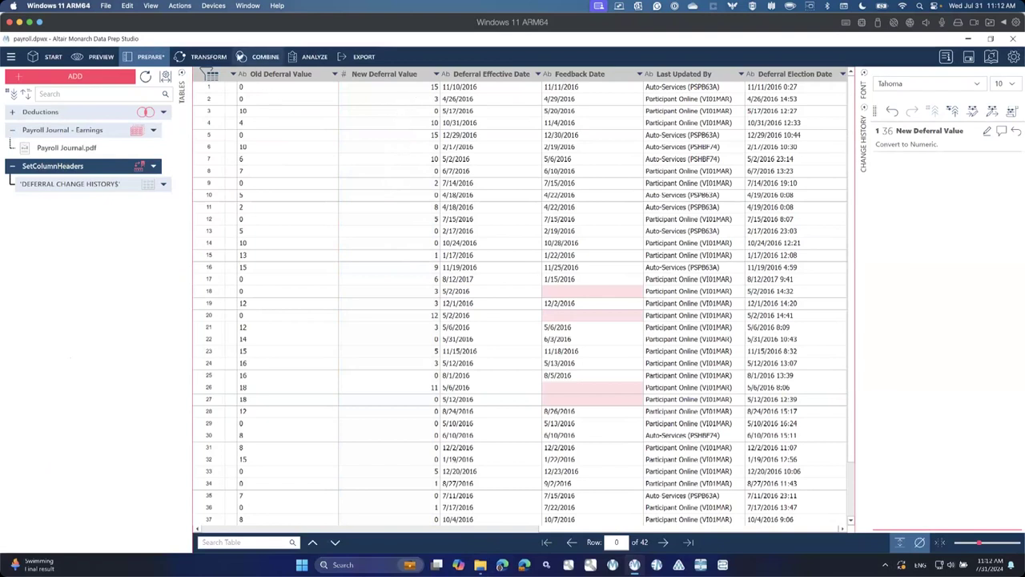
# On the Combine view, add Deductions and SetColumnHeaders as the two tables to join
pyautogui.click(264, 56)
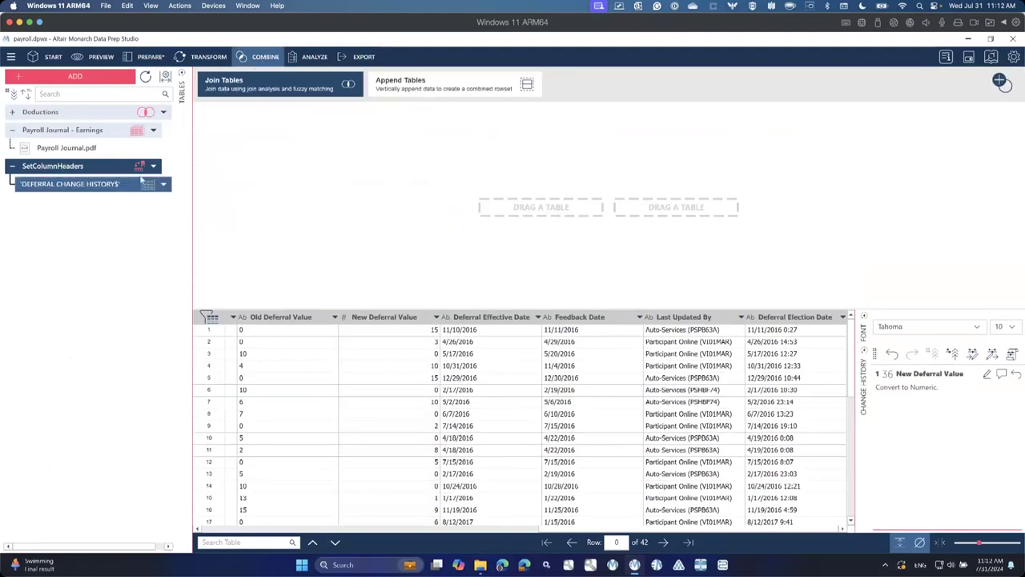
pyautogui.doubleClick(65, 112)
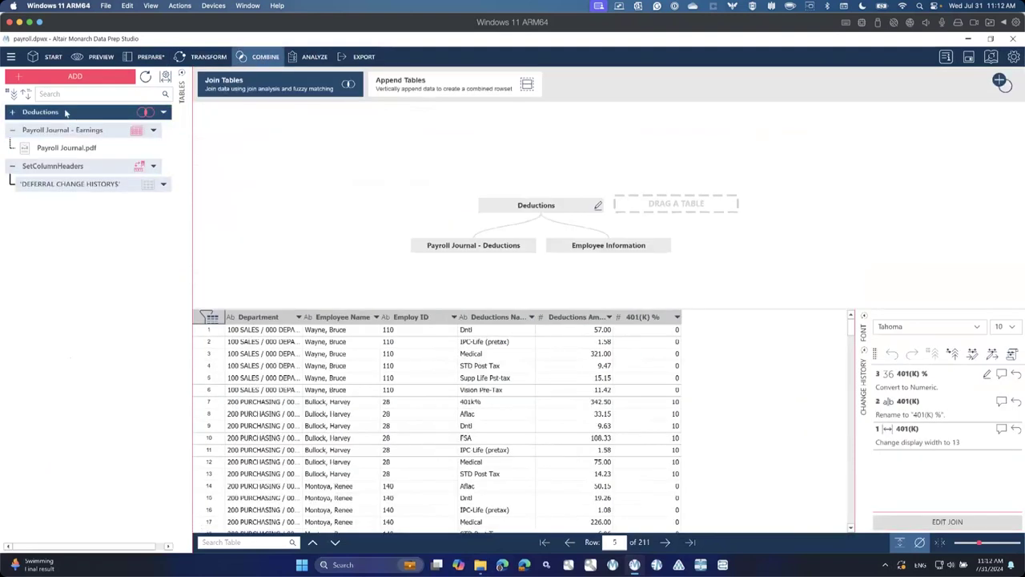
pyautogui.doubleClick(54, 167)
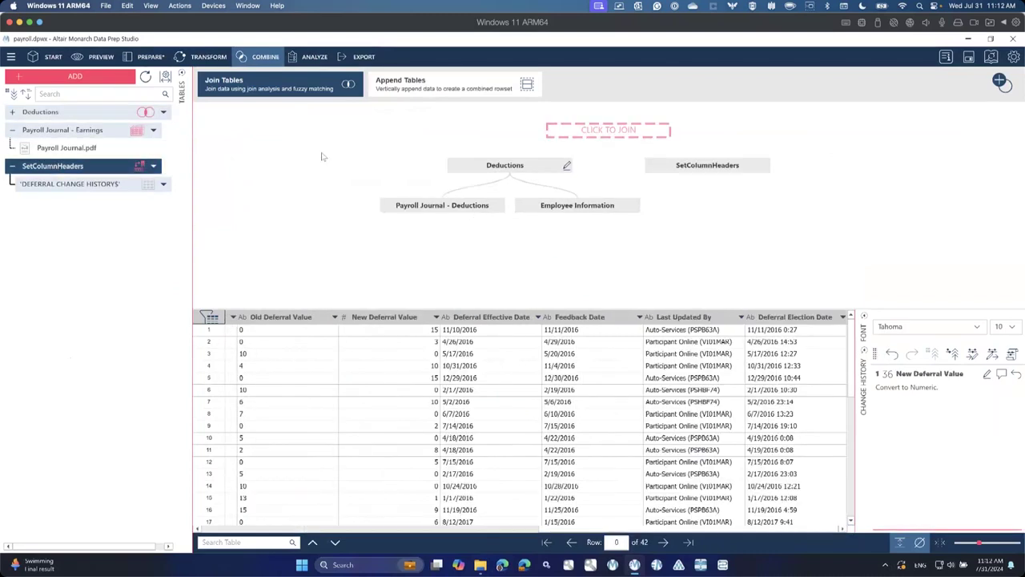
pyautogui.click(619, 138)
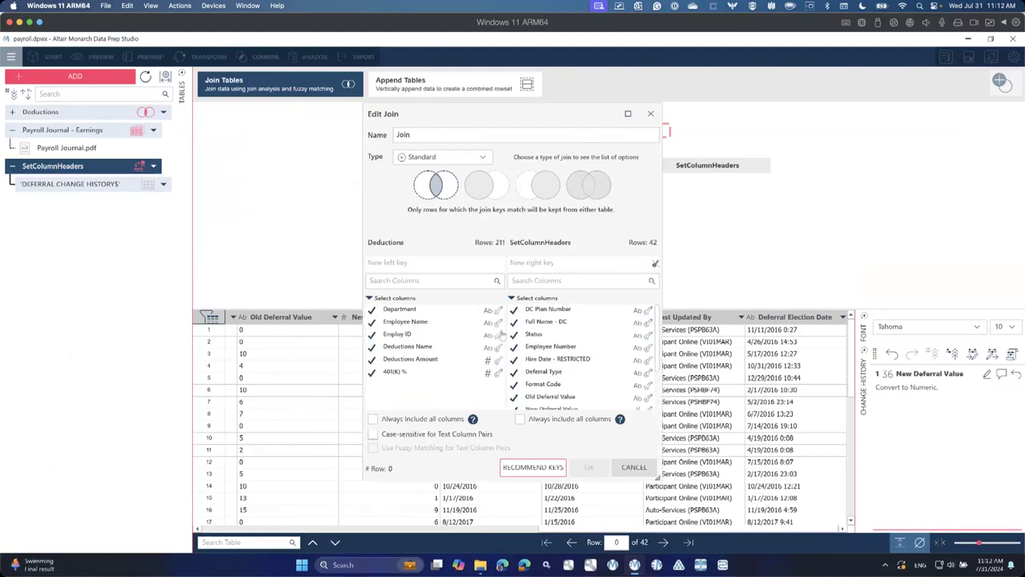
# Replace the suggested Employee Name / Full Name - DC key with Employ ID = Employee Number
pyautogui.click(526, 474)
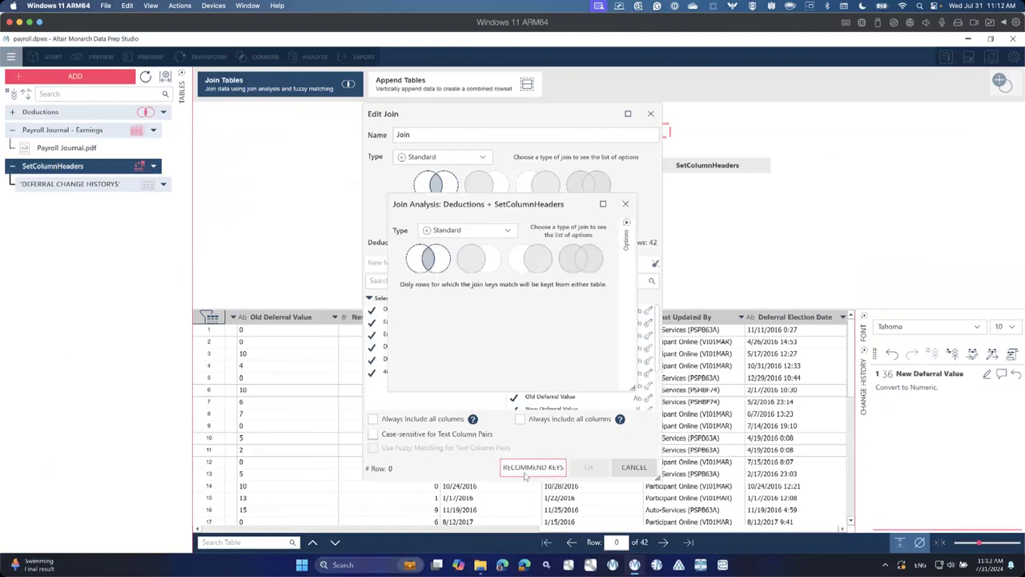
pyautogui.click(410, 314)
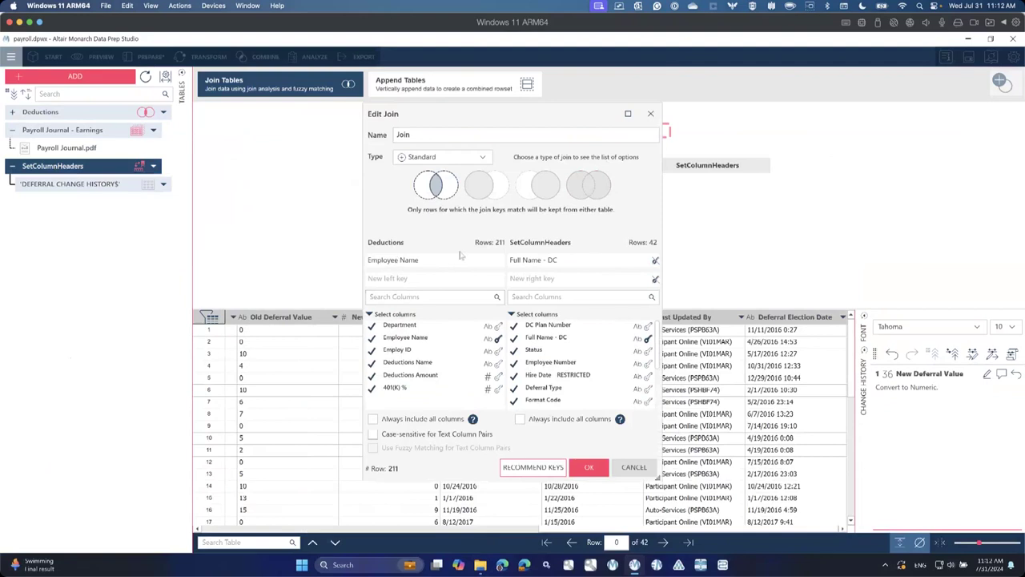
pyautogui.click(654, 262)
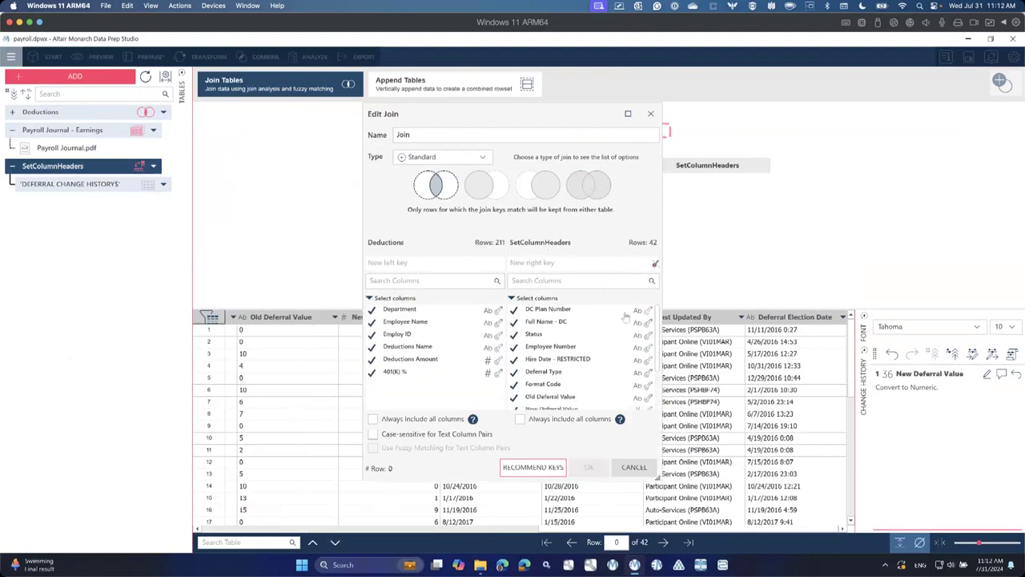
pyautogui.click(400, 335)
pyautogui.scroll(-3, 561, 361)
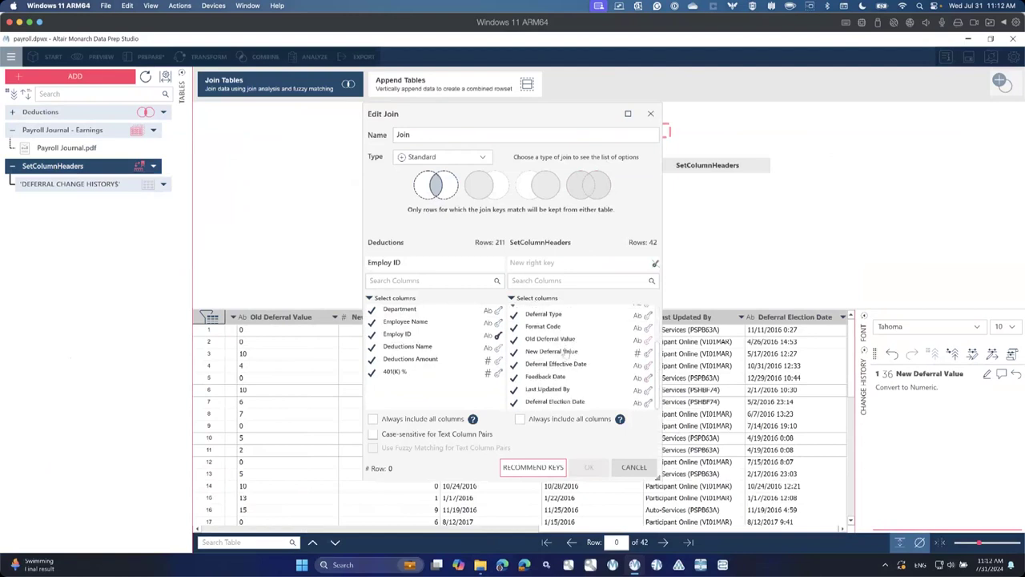
pyautogui.scroll(2, 567, 384)
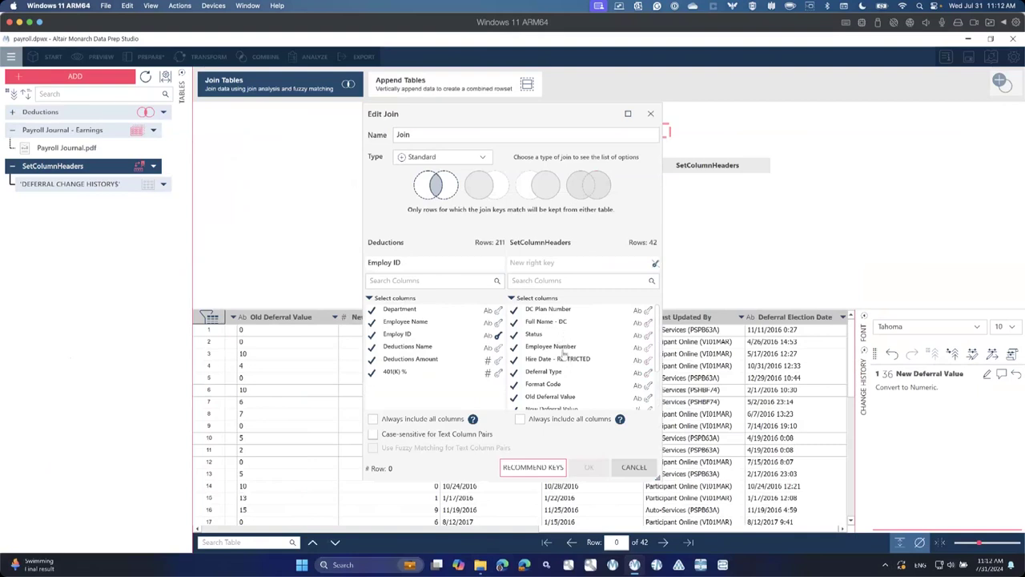
pyautogui.click(563, 347)
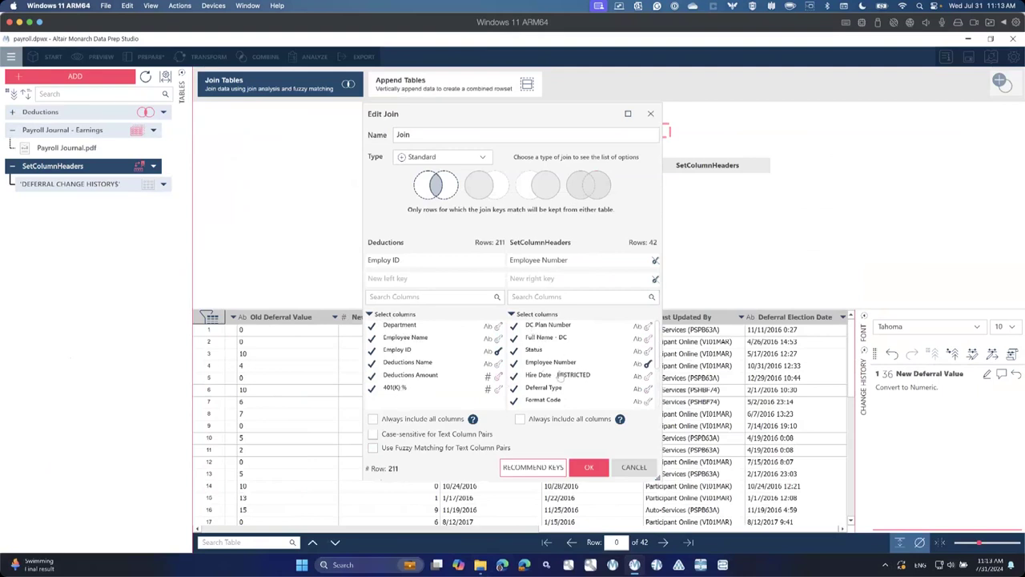
# Keep only New Deferral Value from SetColumnHeaders in the output and confirm the join
pyautogui.scroll(-3, 560, 375)
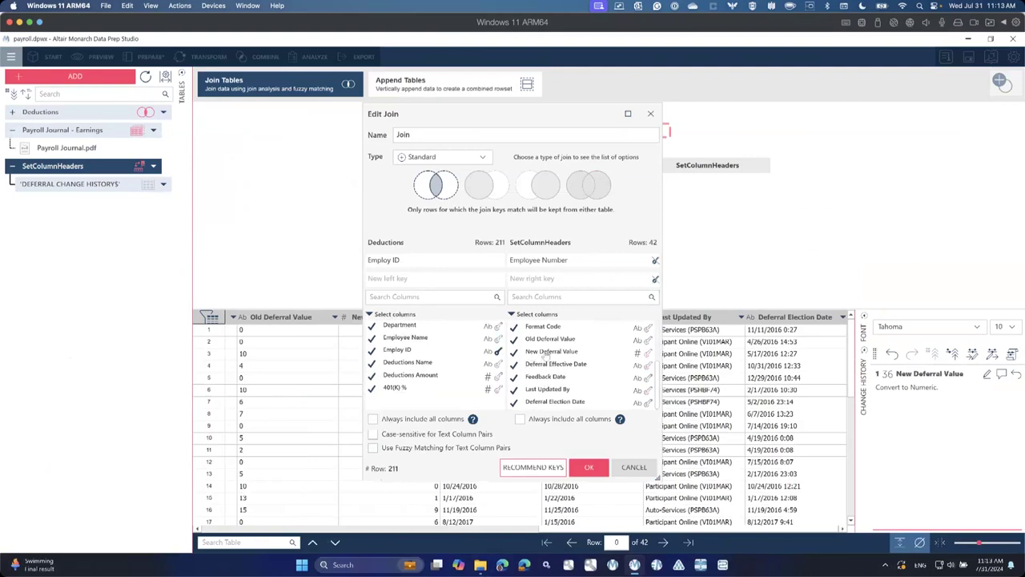
pyautogui.click(514, 317)
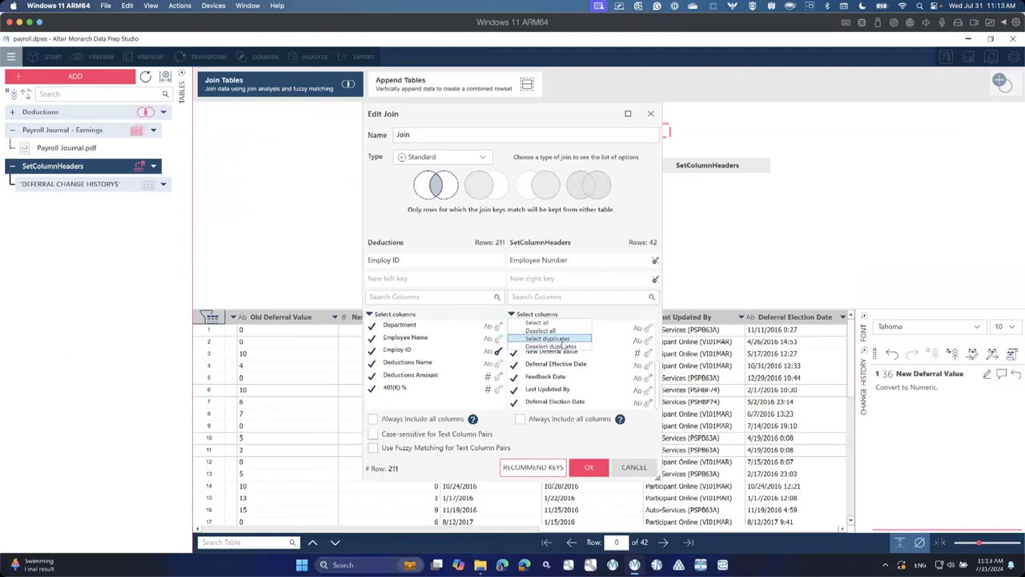
pyautogui.click(561, 340)
pyautogui.click(512, 315)
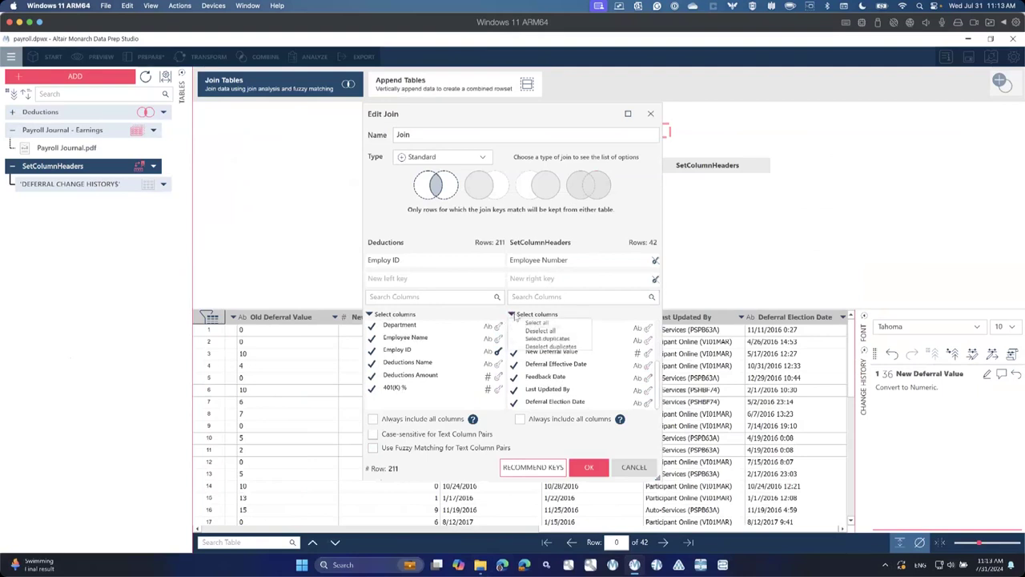
pyautogui.click(539, 331)
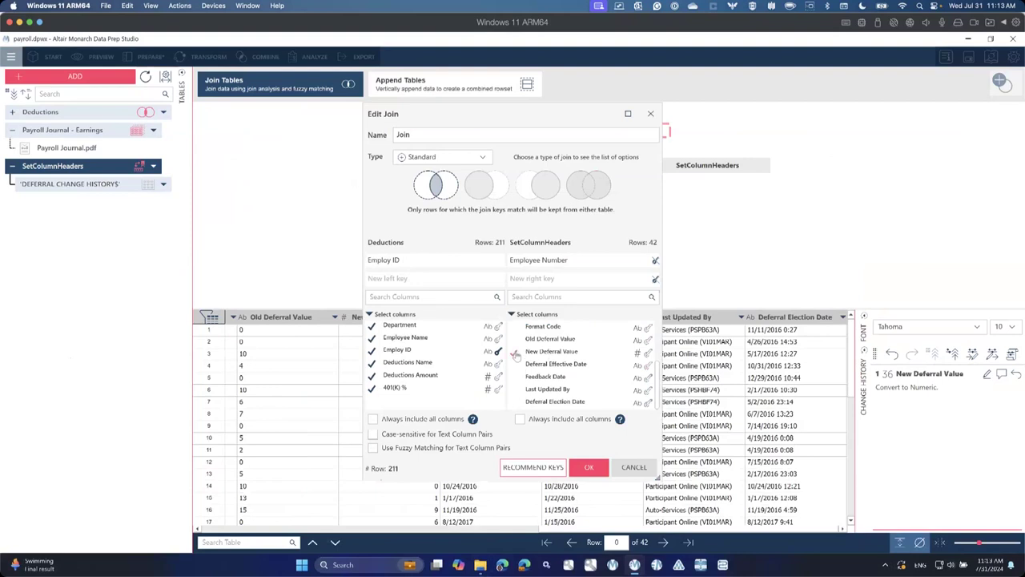
pyautogui.click(515, 352)
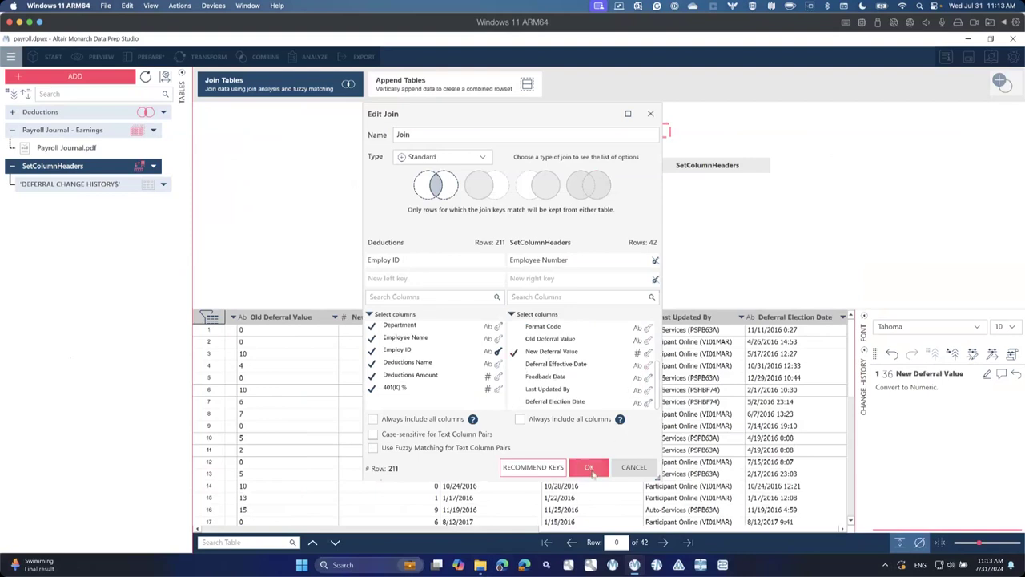
pyautogui.click(586, 472)
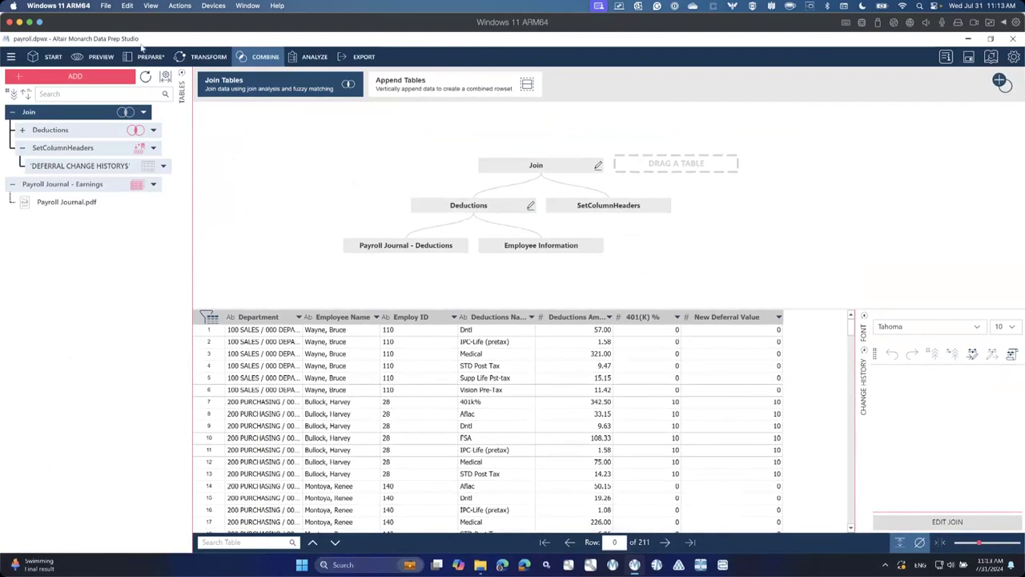
# Expand the 211-row joined table and compare 401(K) % values against New Deferral Value
pyautogui.click(468, 311)
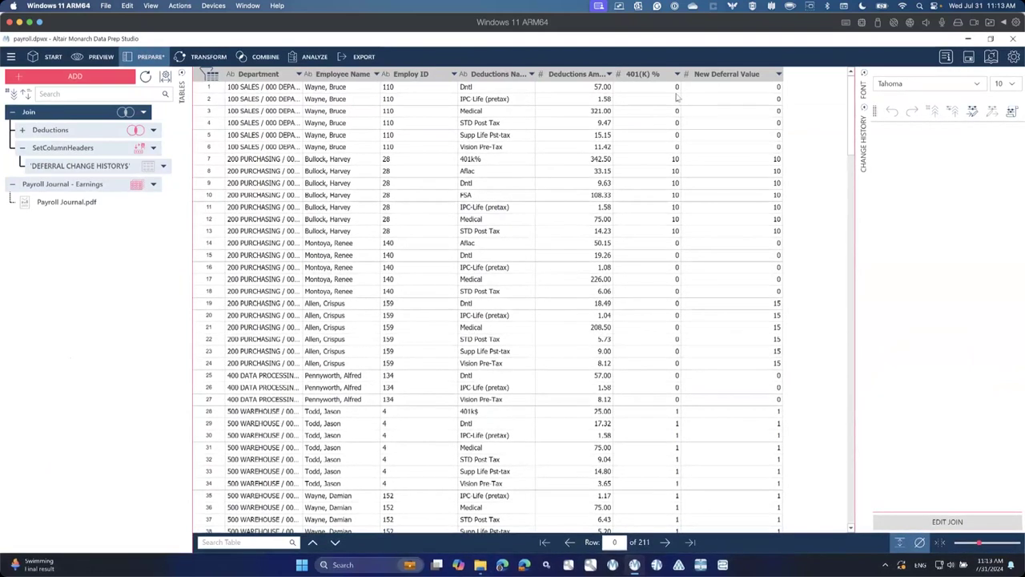
pyautogui.moveTo(676, 96); pyautogui.dragTo(678, 188)
pyautogui.click(750, 99)
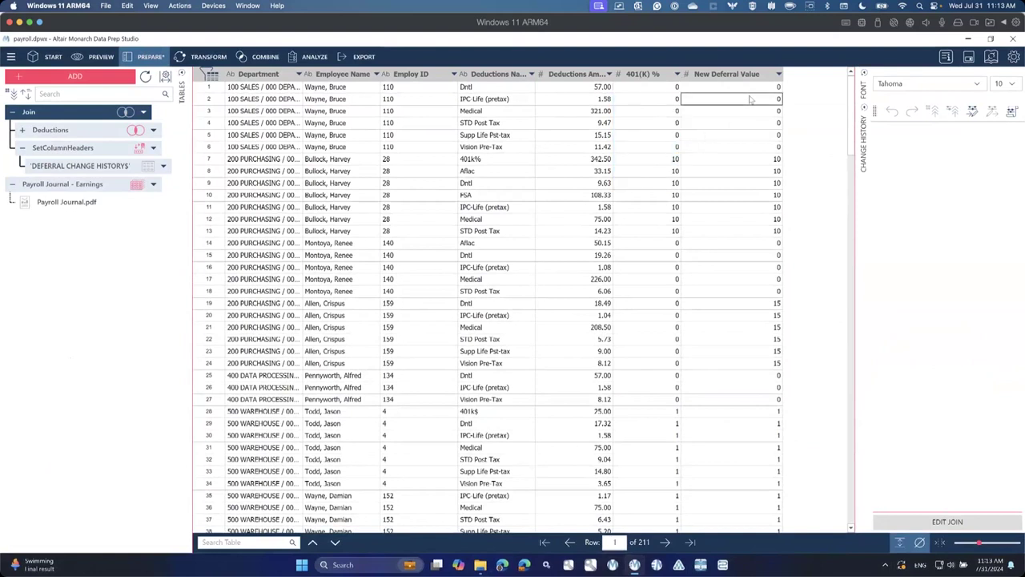
pyautogui.moveTo(750, 98); pyautogui.dragTo(747, 298)
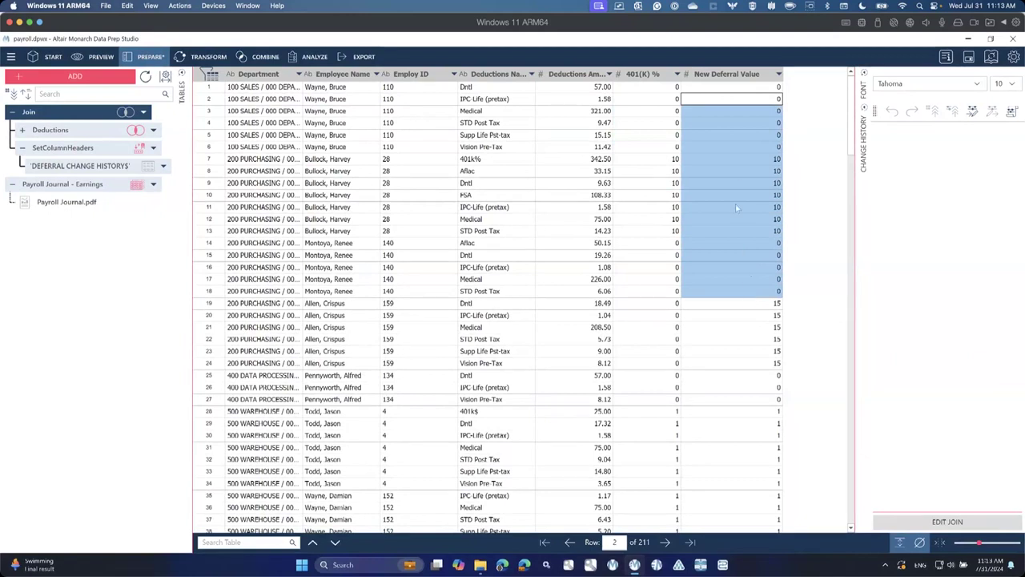
pyautogui.click(684, 306)
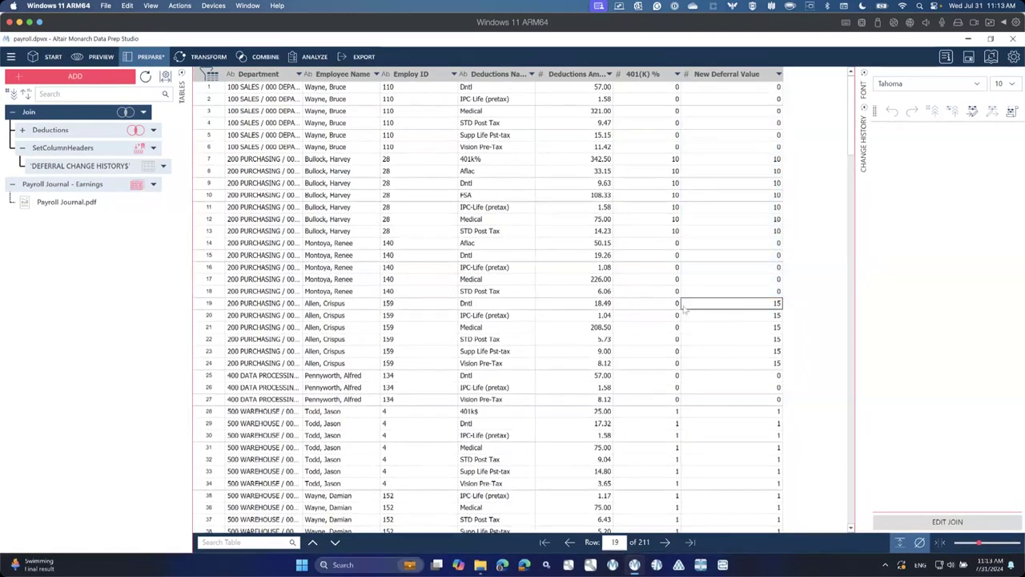
pyautogui.click(693, 313)
pyautogui.click(684, 329)
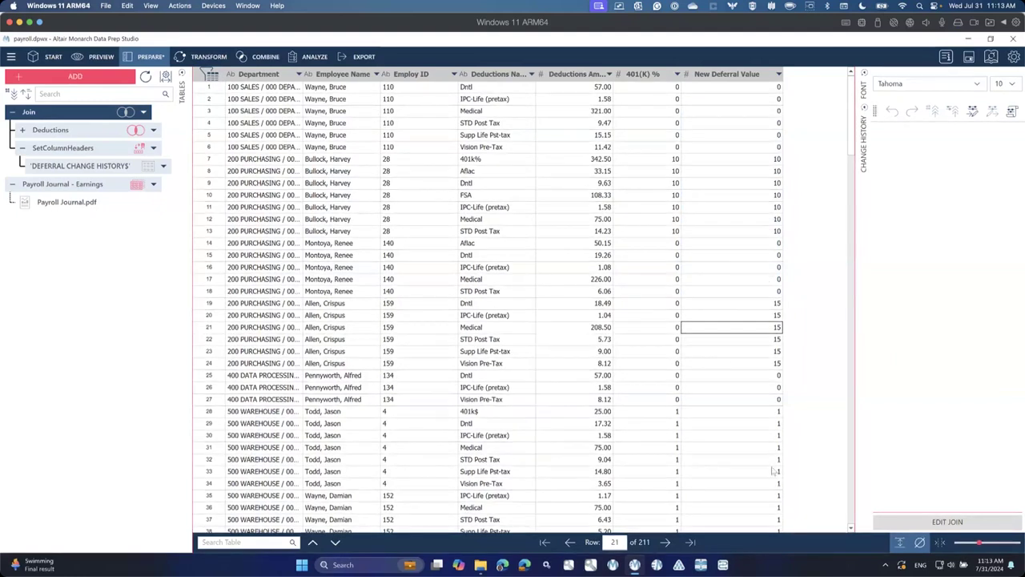
pyautogui.click(724, 137)
# Use Compute > Calculator to create 401(K) %Calc as [401(K) %]-[New Deferral Value]
pyautogui.rightClick(723, 143)
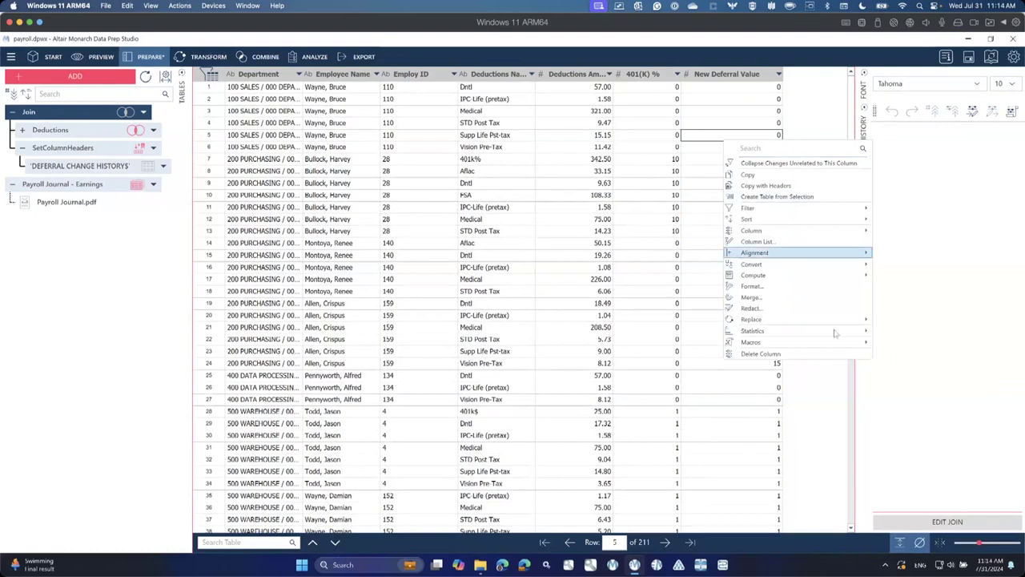
pyautogui.moveTo(806, 276)
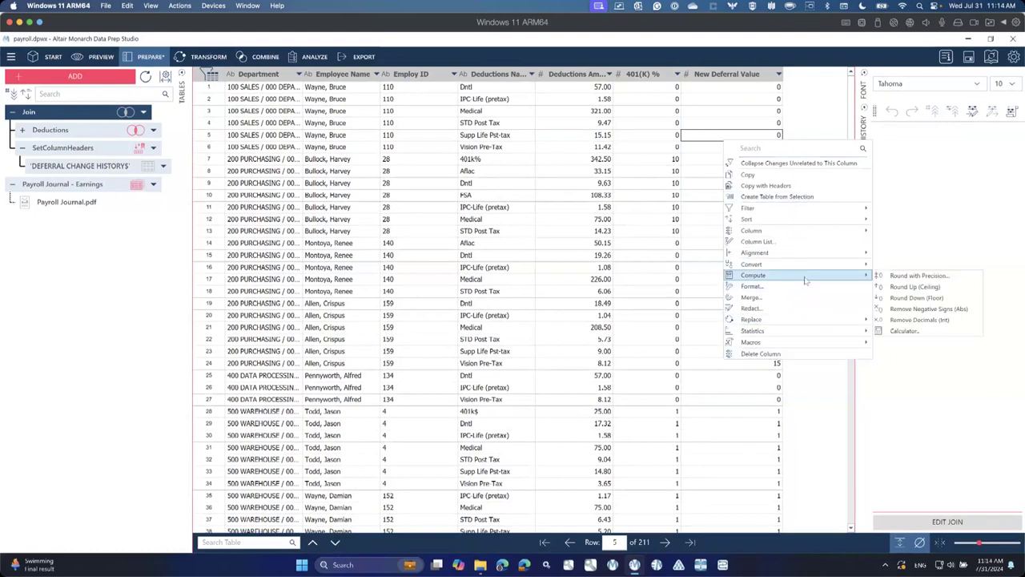
pyautogui.click(903, 330)
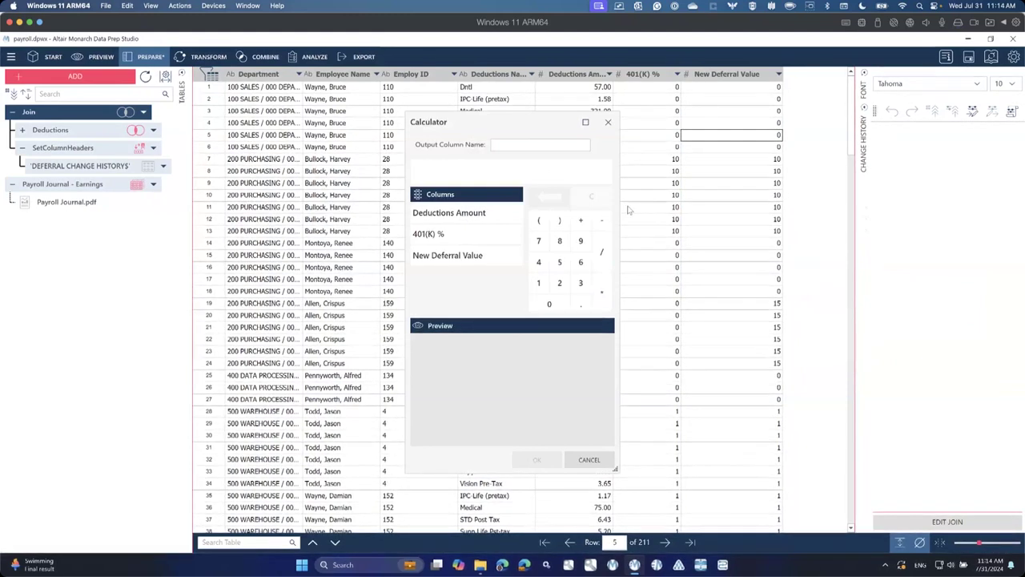
pyautogui.click(480, 232)
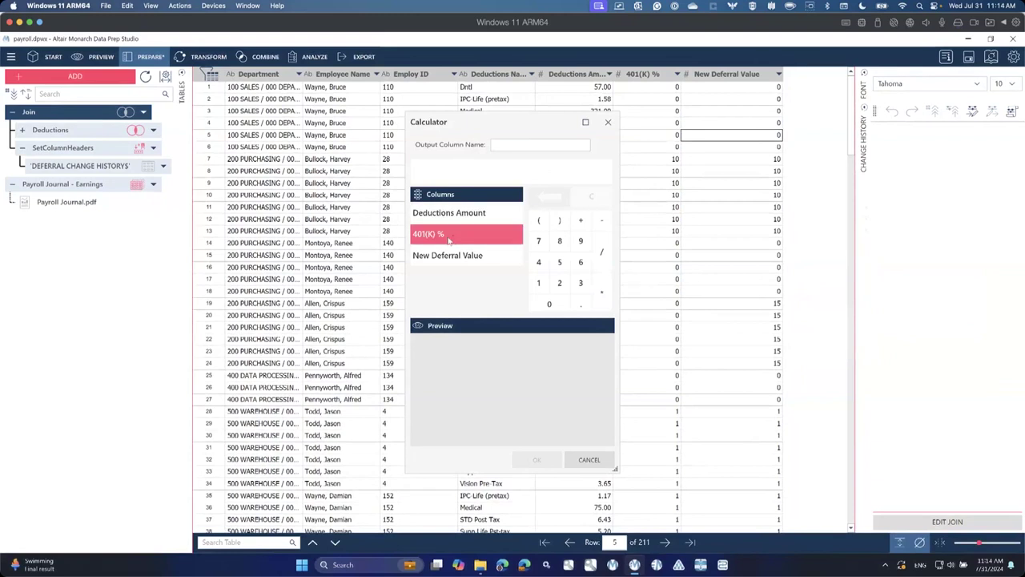
pyautogui.click(449, 237)
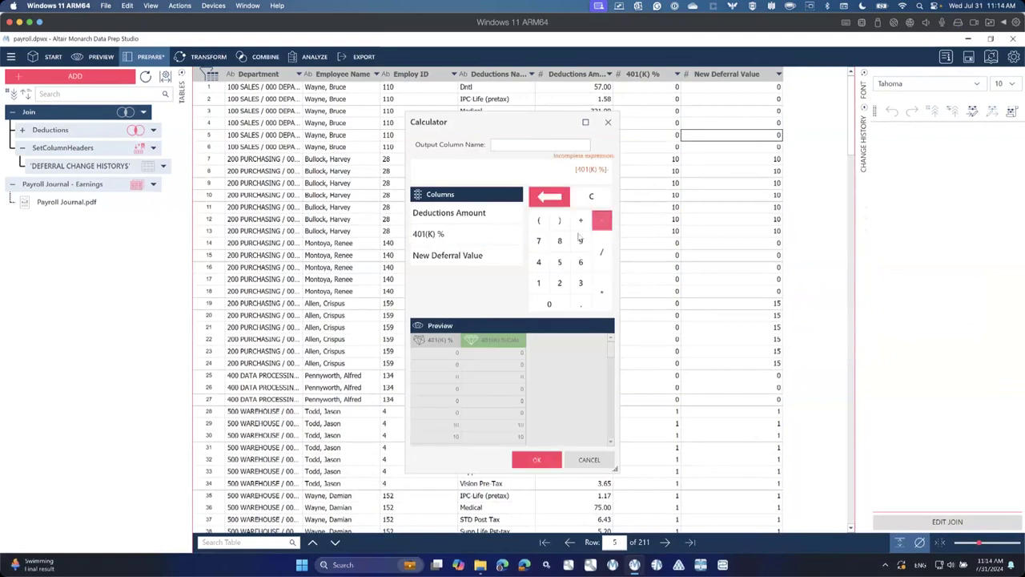
pyautogui.click(446, 256)
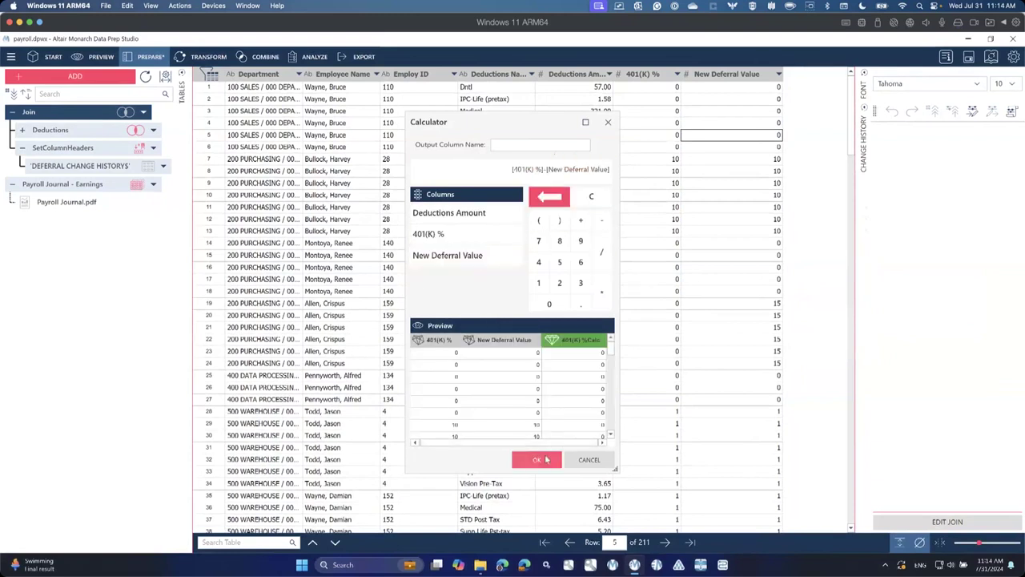
pyautogui.click(545, 459)
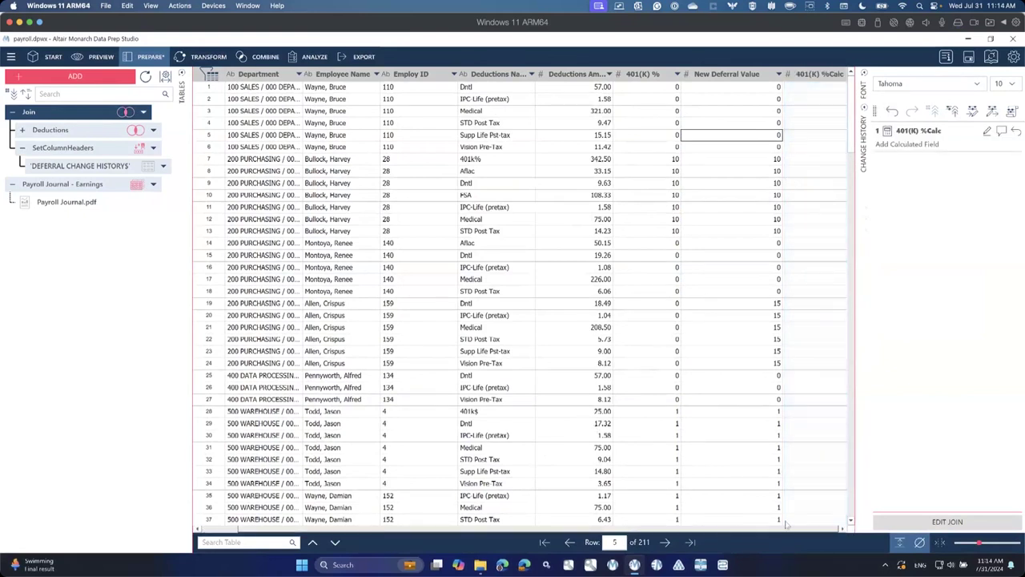
# Define a filter on 401(K) %Calc with Does Not Equal 0, leaving 12 rows
pyautogui.hscroll(2, 785, 526)
pyautogui.rightClick(798, 151)
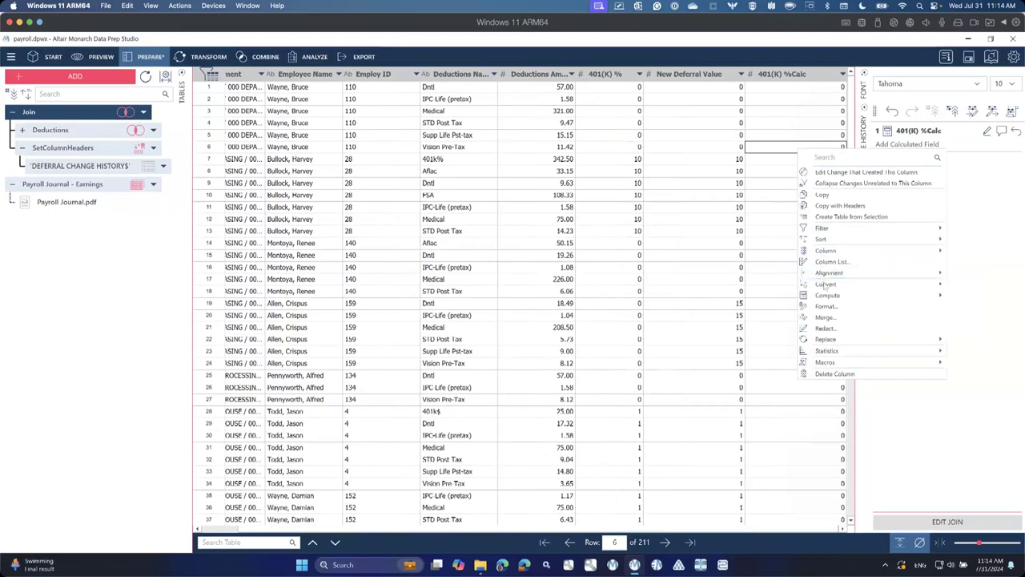
pyautogui.moveTo(842, 229)
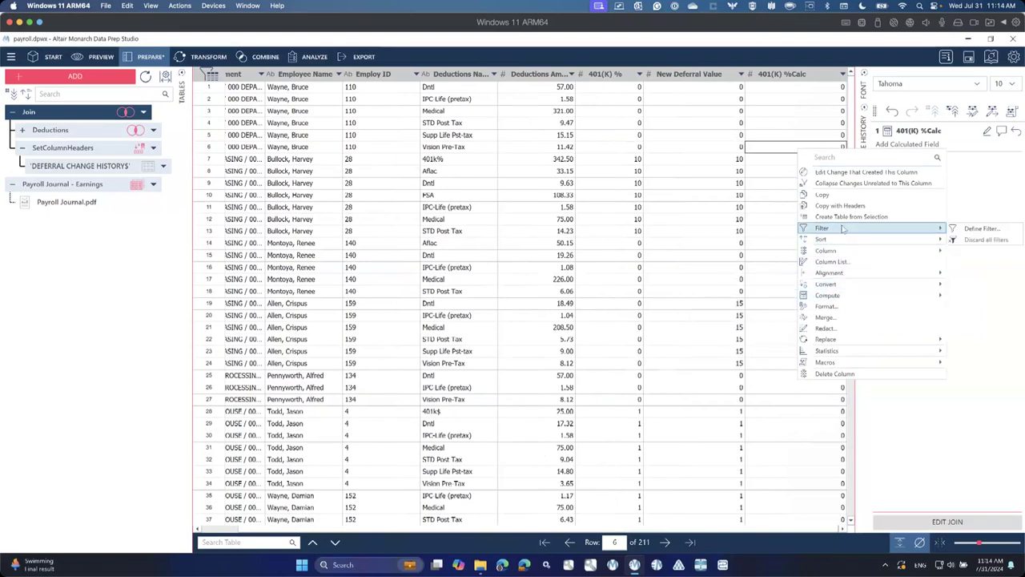
pyautogui.click(981, 228)
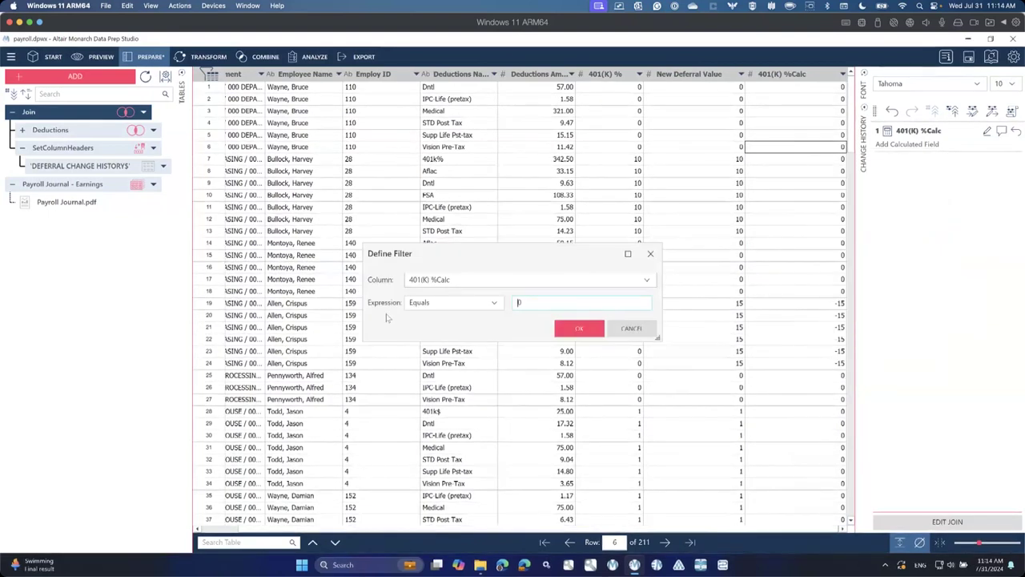
pyautogui.click(493, 306)
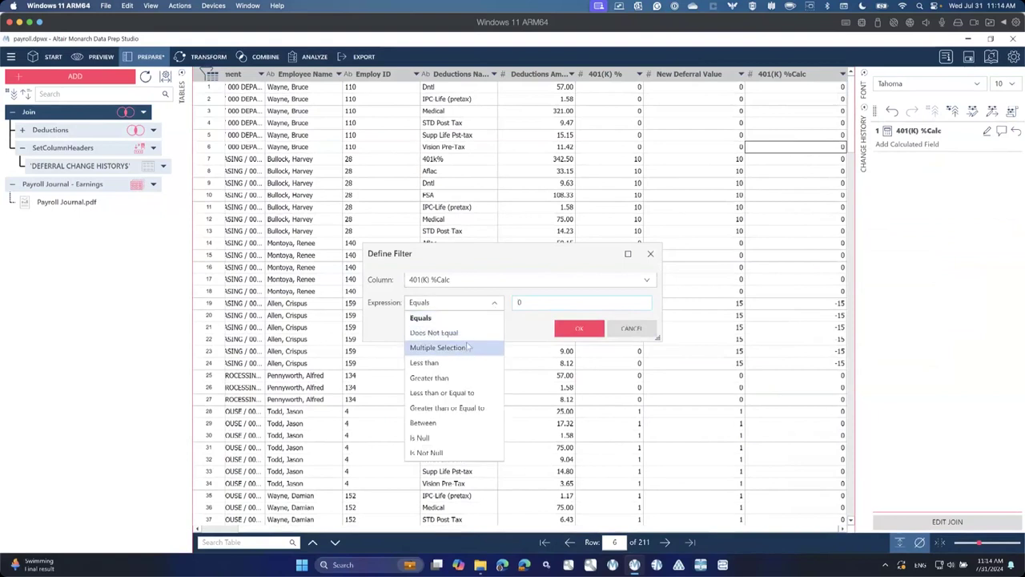
pyautogui.click(436, 332)
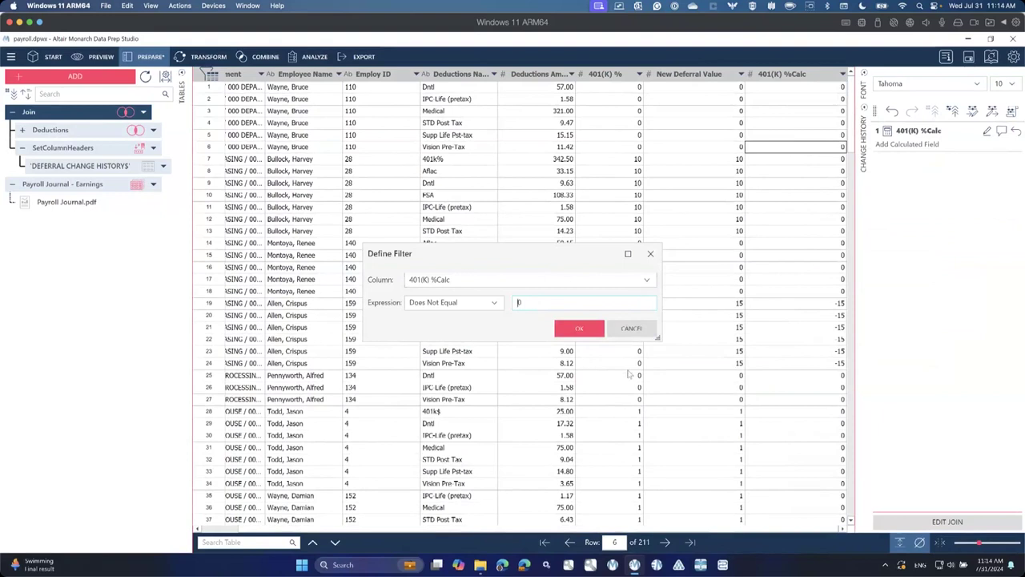
pyautogui.click(591, 334)
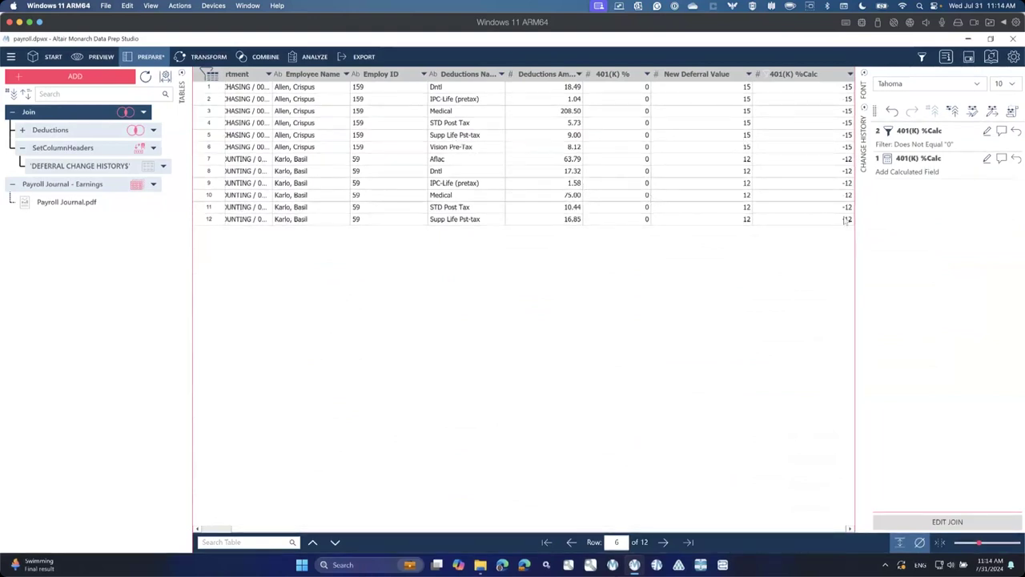
# Highlight the New Deferral Value and 401(K) %Calc differences, then leave the Windows session via Mission Control
pyautogui.moveTo(844, 221); pyautogui.dragTo(715, 77)
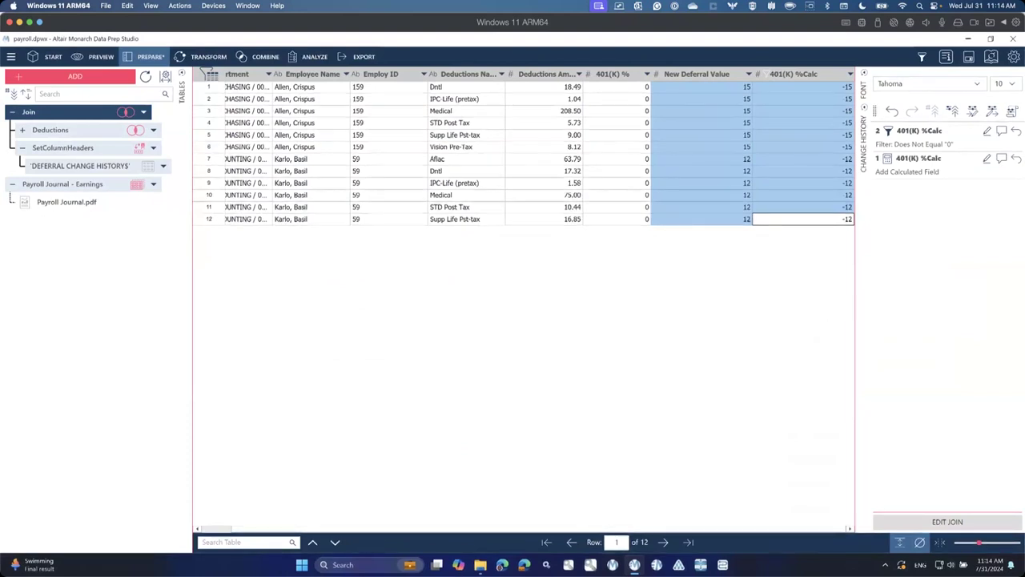
pyautogui.hotkey('ctrl', 'Up')
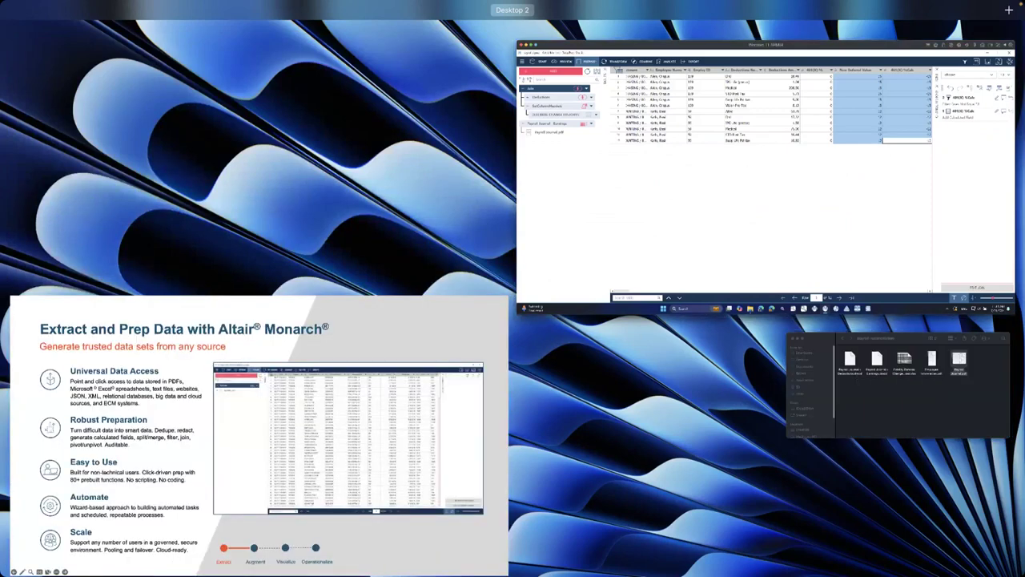
pyautogui.hotkey('ctrl', 'Up')
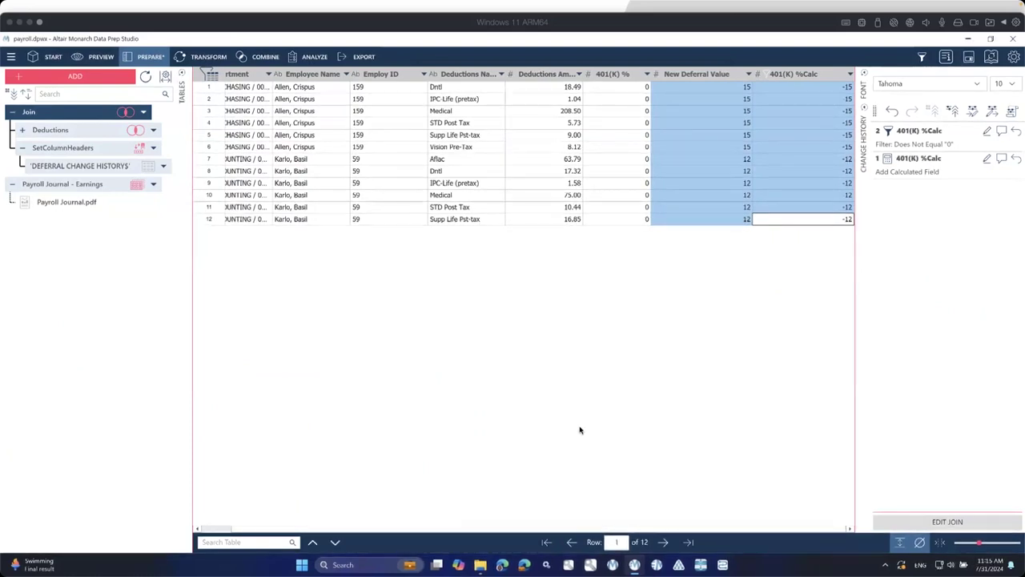
pyautogui.hotkey('ctrl', 'Left')
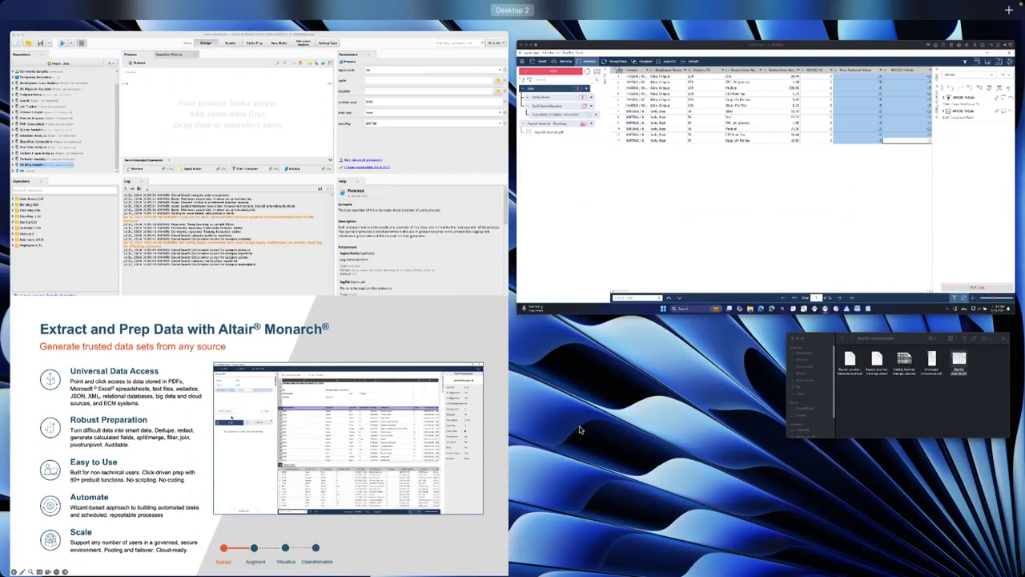
pyautogui.hotkey('ctrl', 'Up')
# Bring the PowerPoint slide show on 'Extract and Prep Data with Altair Monarch' back to full screen
pyautogui.click(433, 364)
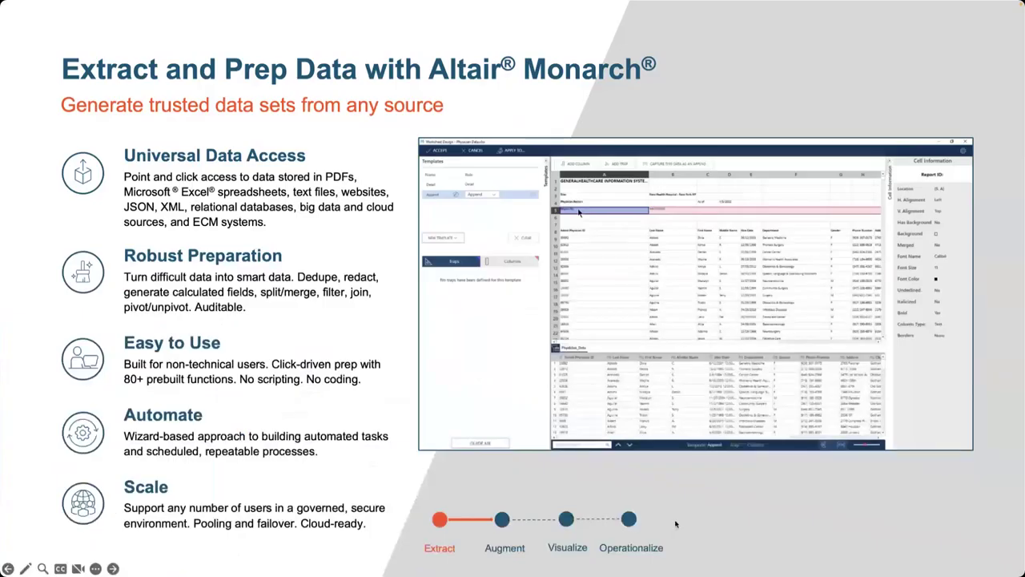